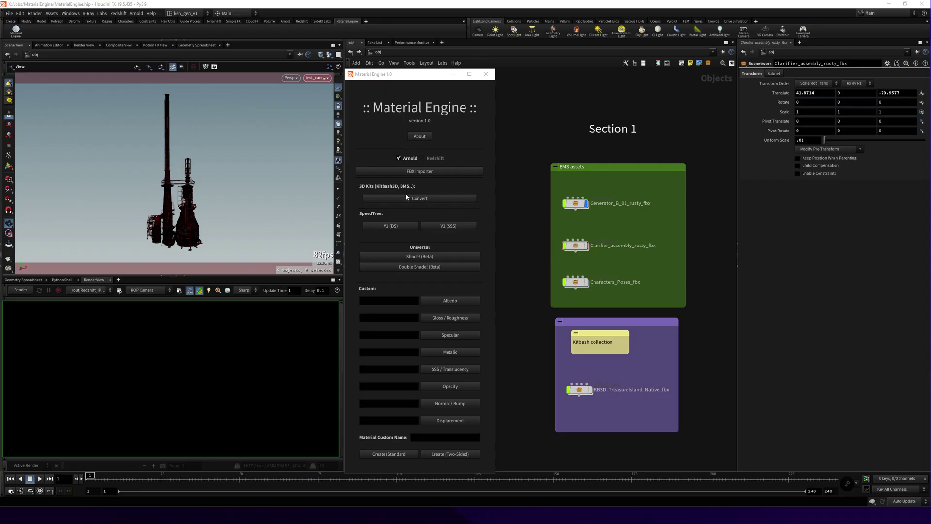
{"action": "scroll", "coordinate": [529, 225], "scroll_direction": "down", "scroll_amount": 3}
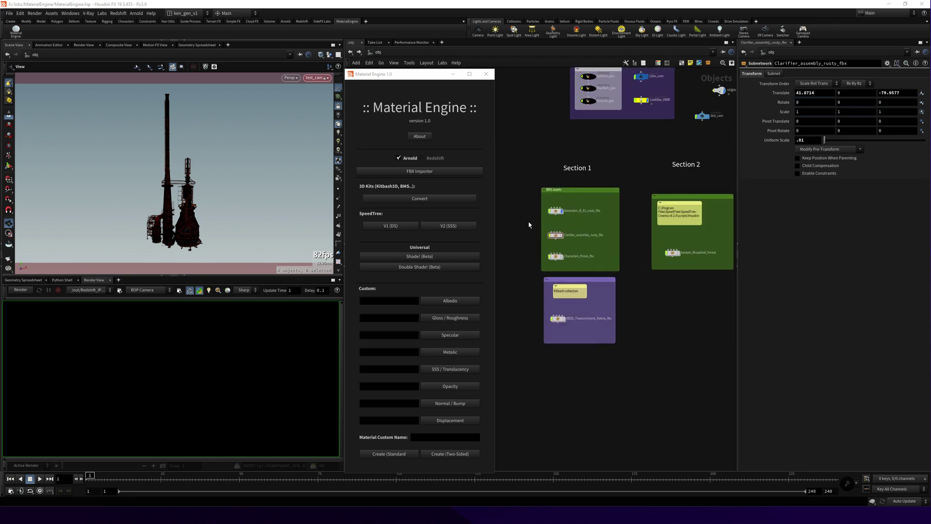
{"action": "scroll", "coordinate": [523, 219], "scroll_direction": "up", "scroll_amount": 3}
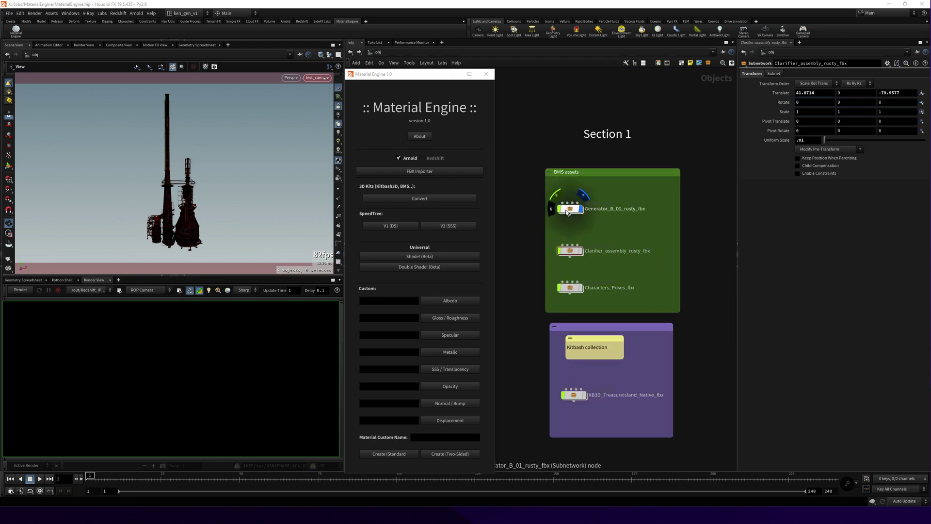
- Dive into Generator_B_01_rusty_fbx and select its geometry and materials nodes
{"action": "double_click", "coordinate": [550, 202]}
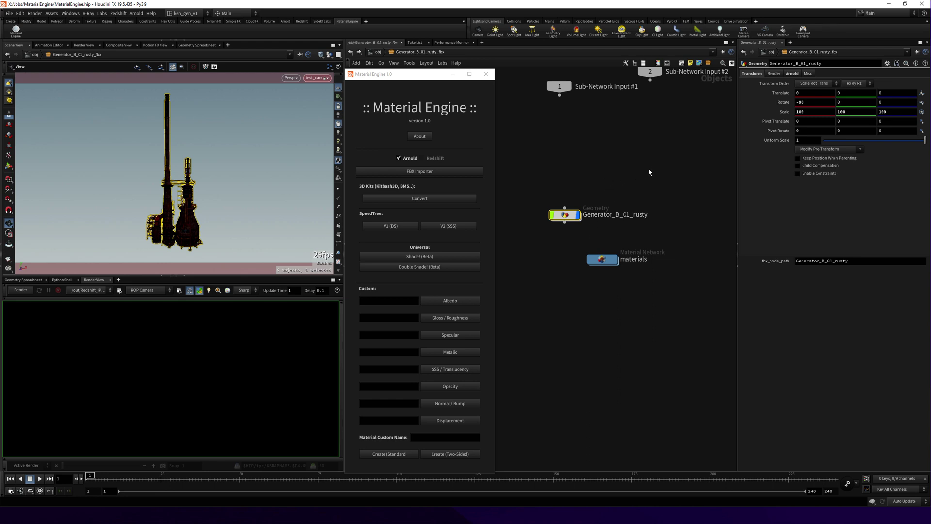
{"action": "left_click_drag", "start_coordinate": [649, 172], "coordinate": [541, 296]}
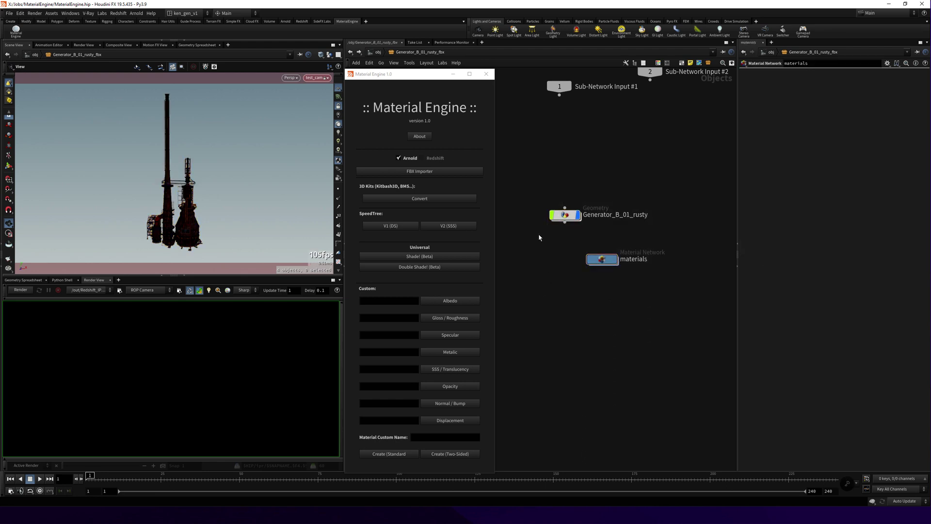
{"action": "left_click", "coordinate": [565, 215]}
{"action": "left_click_drag", "start_coordinate": [645, 235], "coordinate": [568, 282]}
- Inspect Yellow_panel_UVmapping's colour and roughness texture paths, then go back up to the fbx subnetwork
{"action": "double_click", "coordinate": [598, 259]}
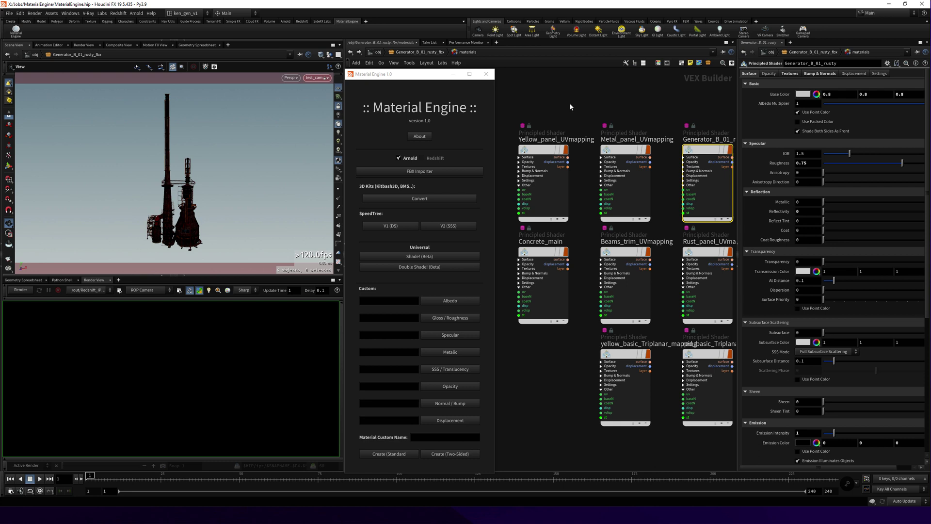
{"action": "middle_click_drag", "start_coordinate": [578, 93], "coordinate": [571, 117]}
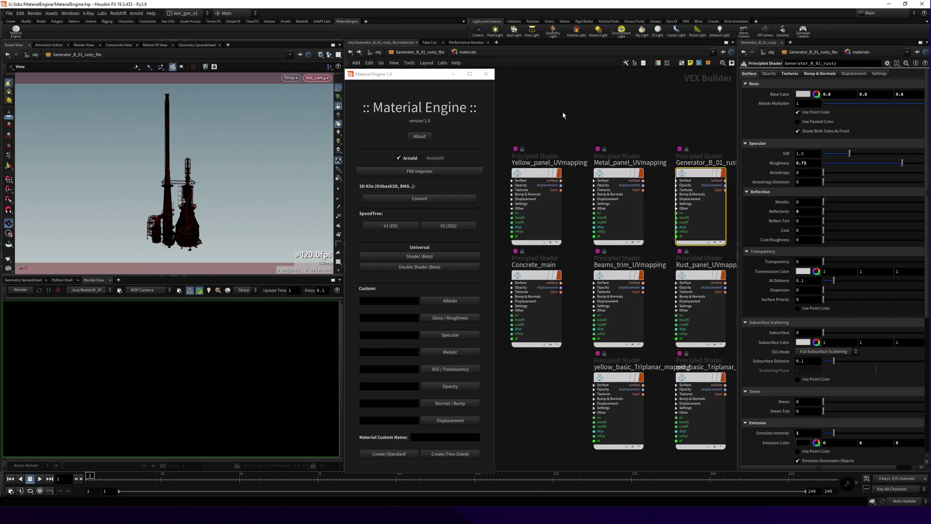
{"action": "left_click_drag", "start_coordinate": [563, 115], "coordinate": [530, 200]}
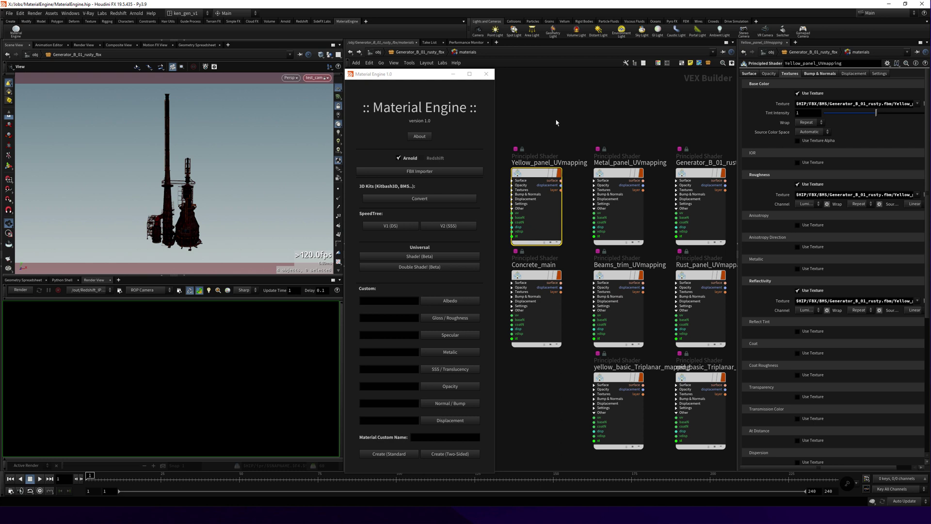
{"action": "left_click_drag", "start_coordinate": [801, 104], "coordinate": [924, 104]}
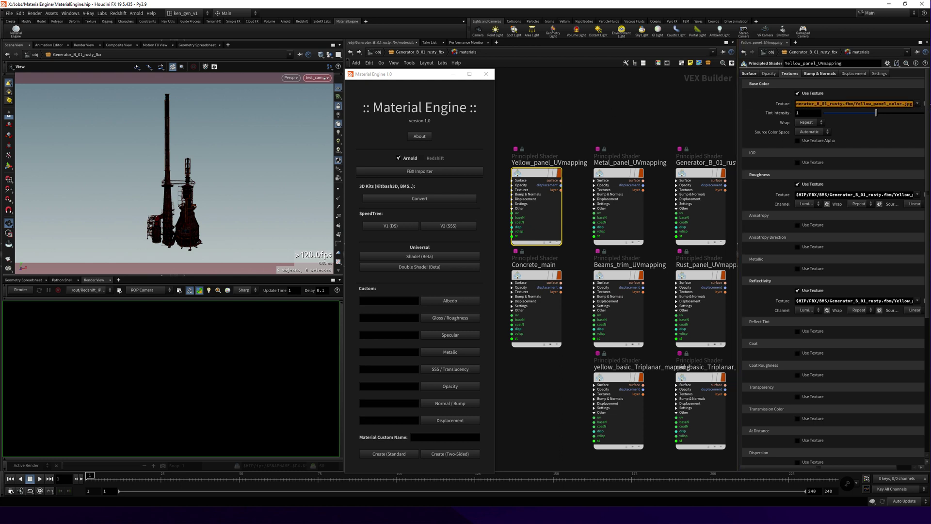
{"action": "key", "text": "Tab"}
{"action": "left_click", "coordinate": [607, 119]}
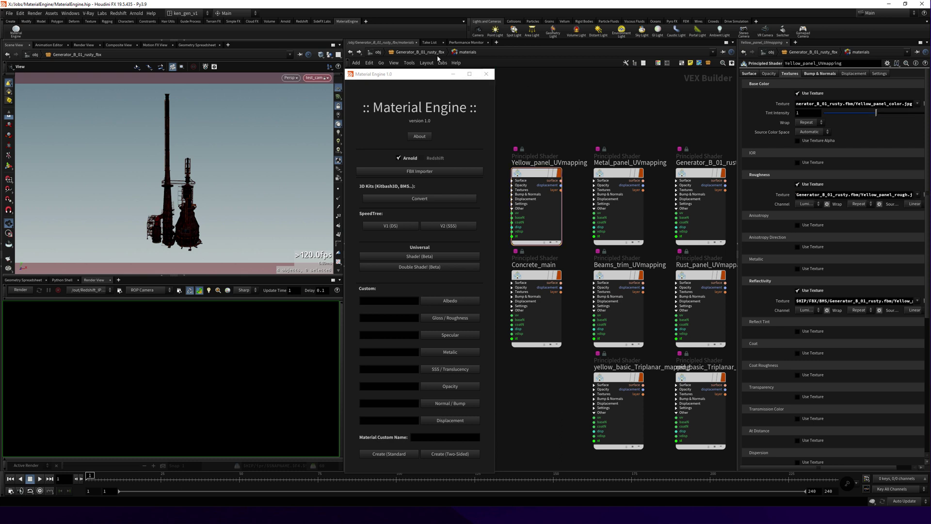
{"action": "key", "text": "u"}
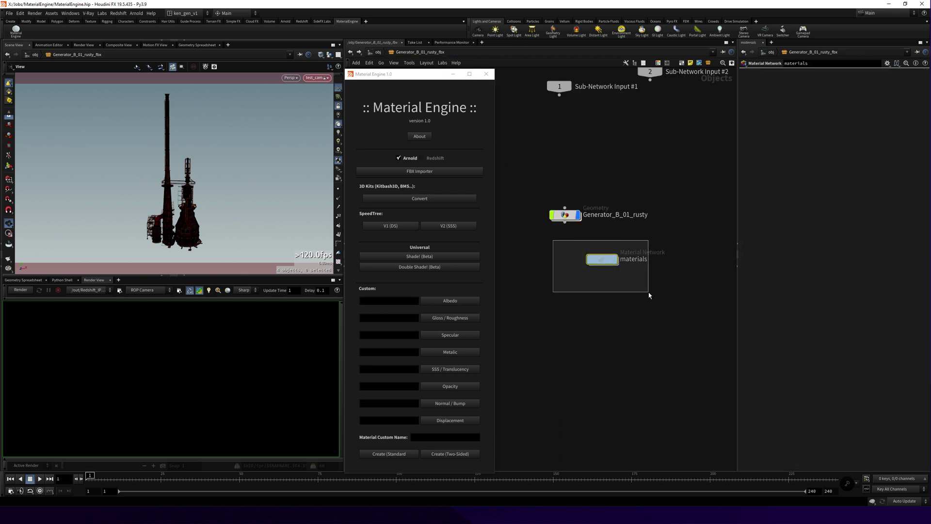
- With the materials node selected and Arnold as target, start the Material Engine conversion
{"action": "left_click_drag", "start_coordinate": [569, 251], "coordinate": [648, 296]}
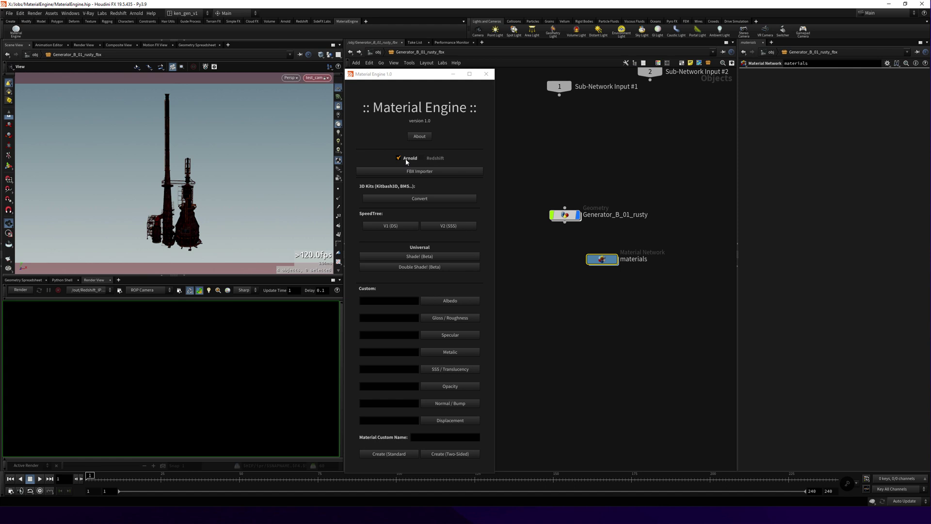
{"action": "left_click", "coordinate": [407, 160]}
{"action": "left_click", "coordinate": [407, 160]}
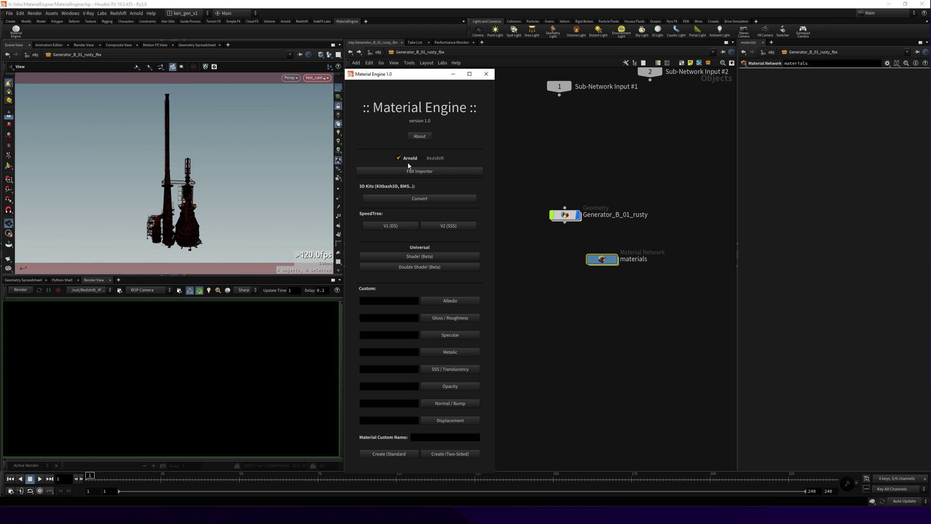
{"action": "left_click", "coordinate": [426, 197]}
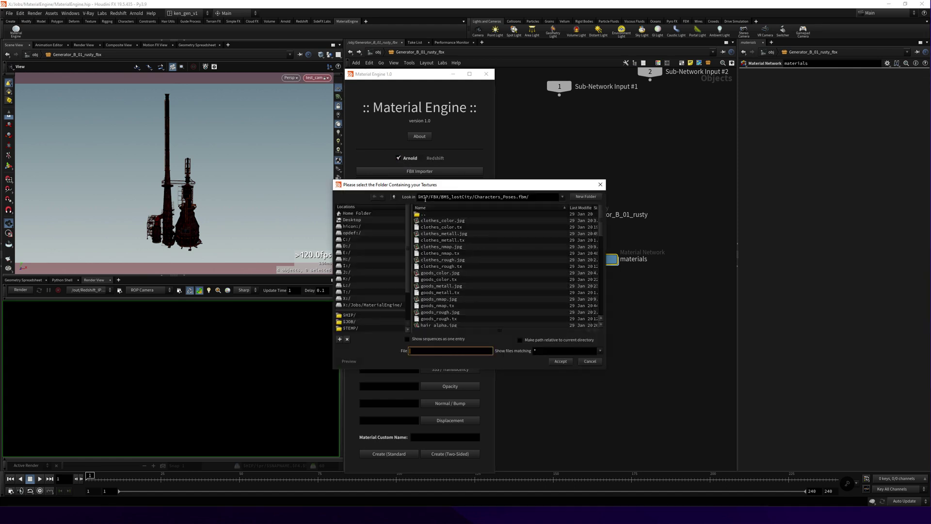
- Browse to the $HIP/FBX/BMS/Generator_B_01_rusty.fbm texture folder
{"action": "left_click_drag", "start_coordinate": [433, 186], "coordinate": [431, 178]}
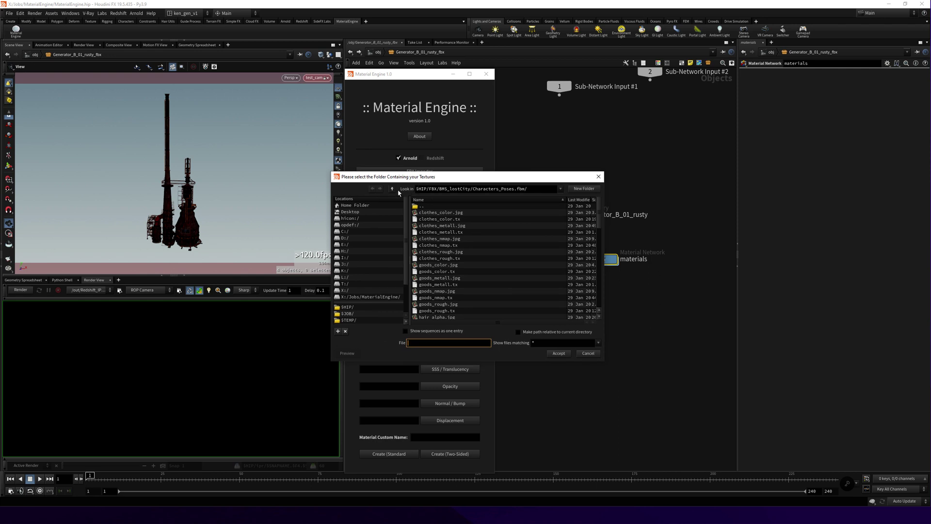
{"action": "left_click", "coordinate": [391, 189]}
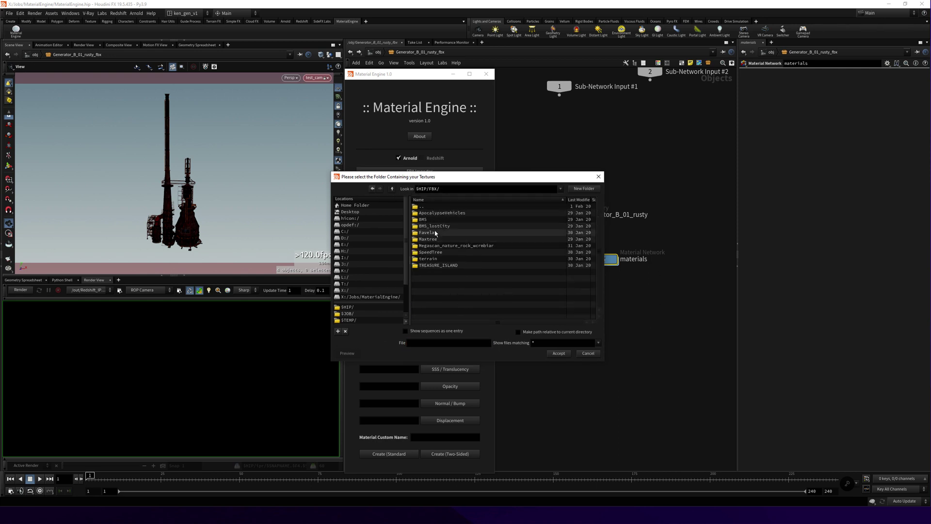
{"action": "double_click", "coordinate": [431, 220]}
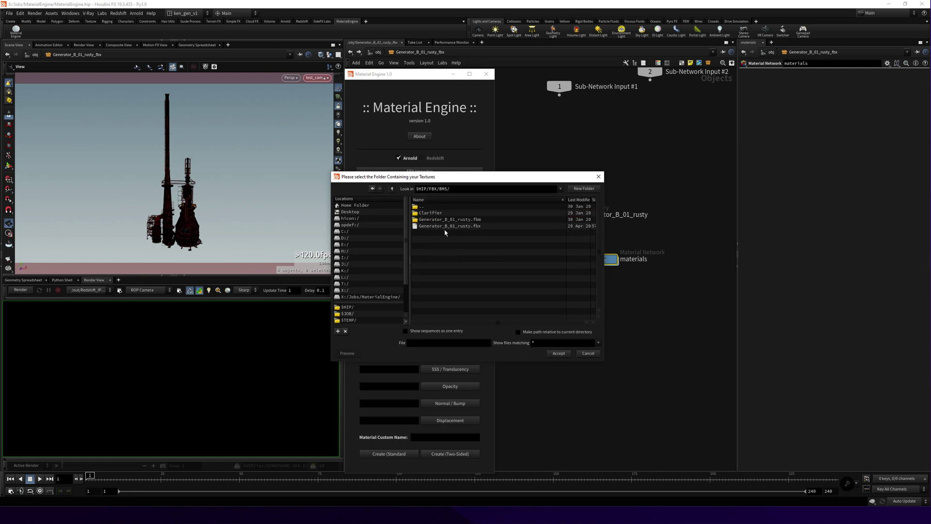
{"action": "double_click", "coordinate": [447, 219]}
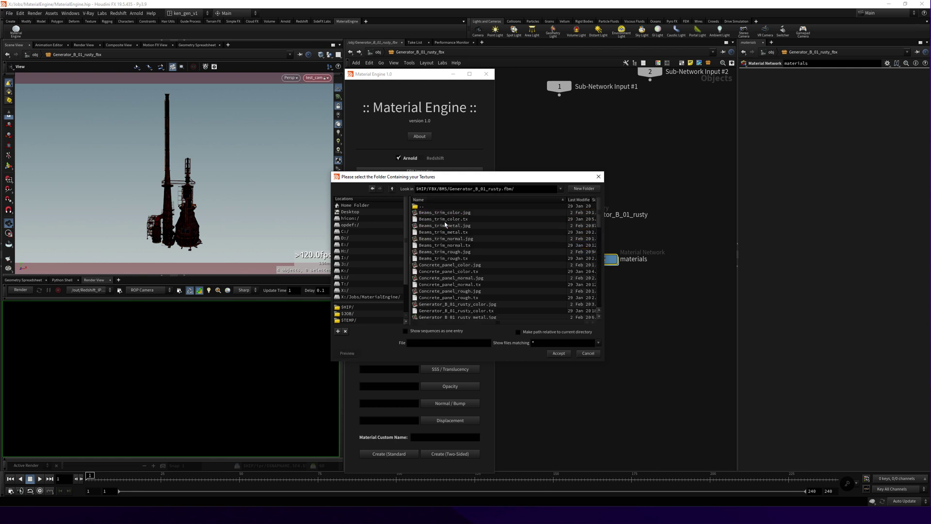
- Accept the folder to build the Arnold materials and dive into Metal_panel_UVmapping's shader network
{"action": "left_click", "coordinate": [555, 354]}
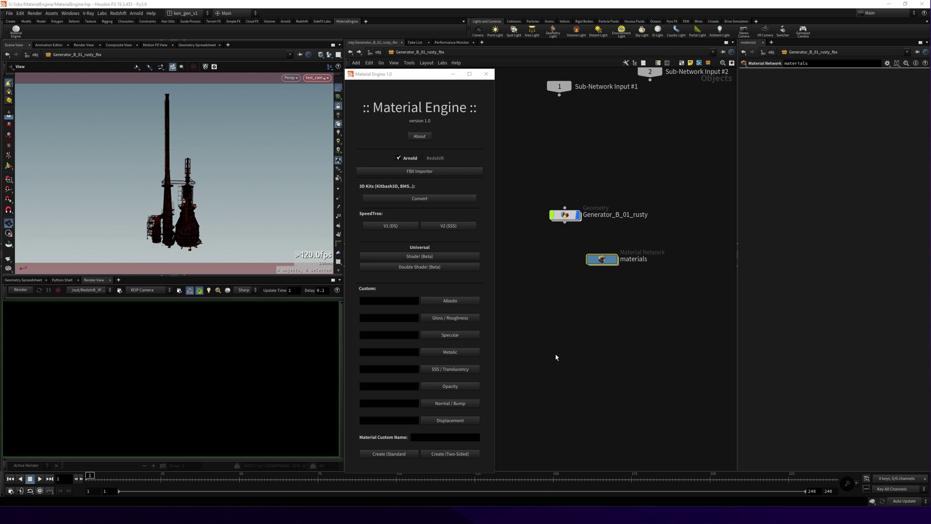
{"action": "middle_click_drag", "start_coordinate": [562, 347], "coordinate": [591, 349]}
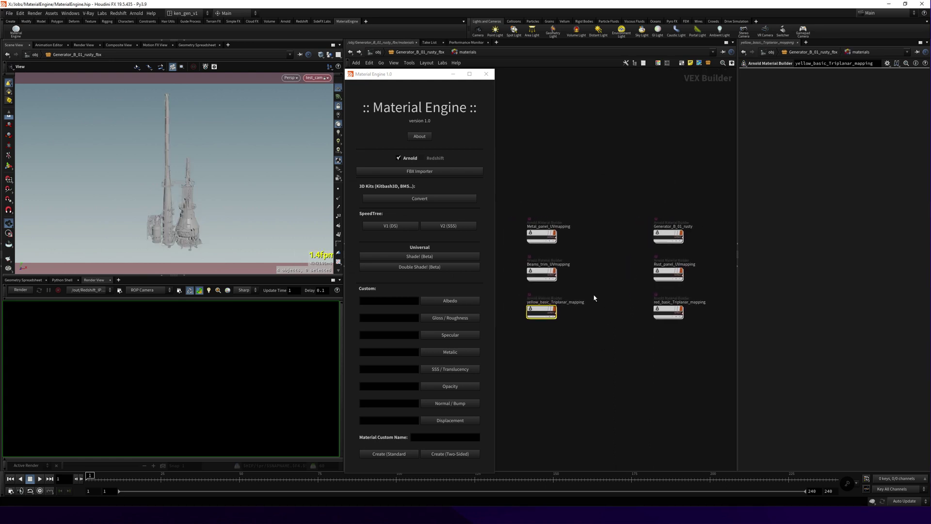
{"action": "double_click", "coordinate": [542, 234]}
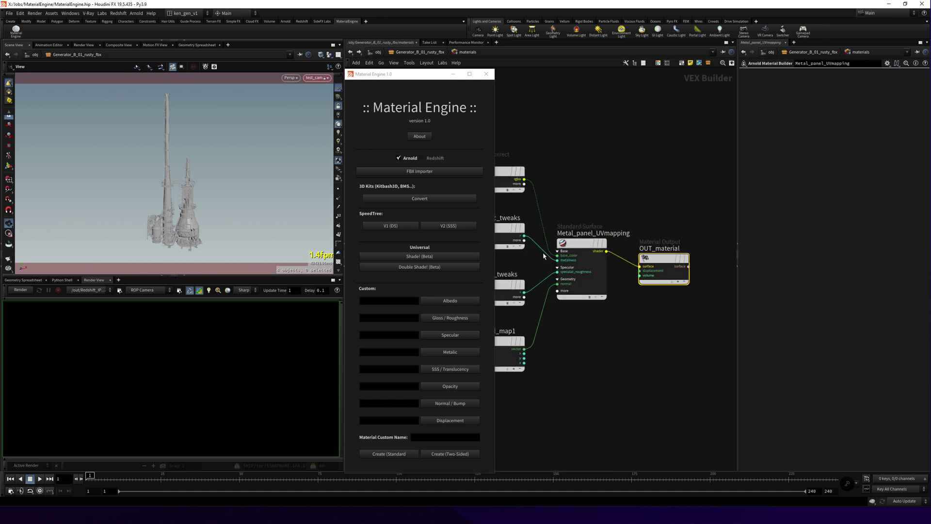
{"action": "mouse_move", "coordinate": [547, 195]}
{"action": "middle_mouse_down"}
{"action": "mouse_move", "coordinate": [683, 215]}
{"action": "mouse_move", "coordinate": [655, 195]}
{"action": "middle_mouse_up"}
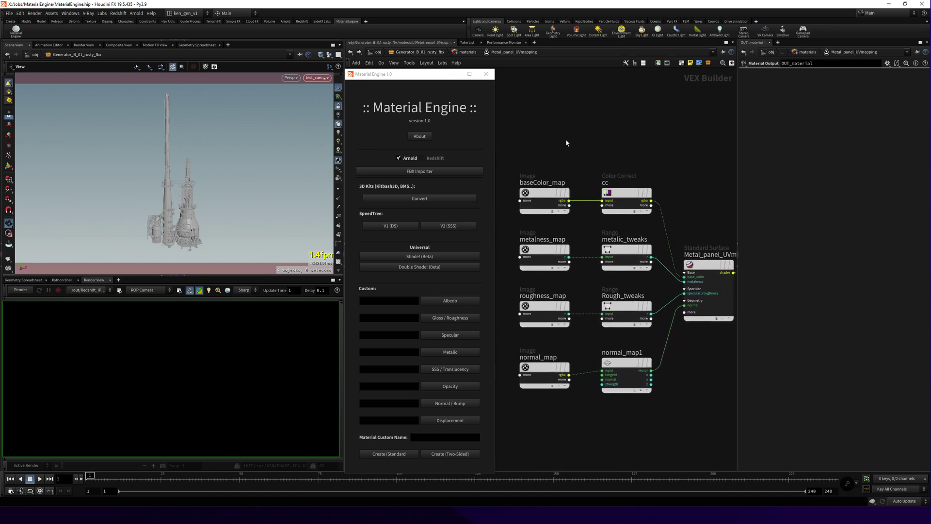
- Check the baseColor_map and metalness_map file paths, then return to the materials network
{"action": "left_click_drag", "start_coordinate": [556, 138], "coordinate": [519, 217]}
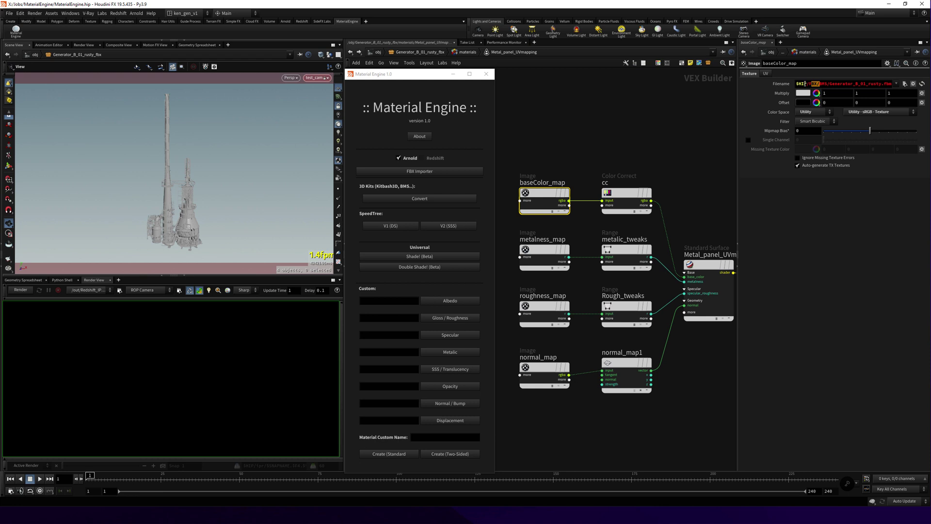
{"action": "left_click_drag", "start_coordinate": [816, 83], "coordinate": [796, 84]}
{"action": "left_click", "coordinate": [537, 263]}
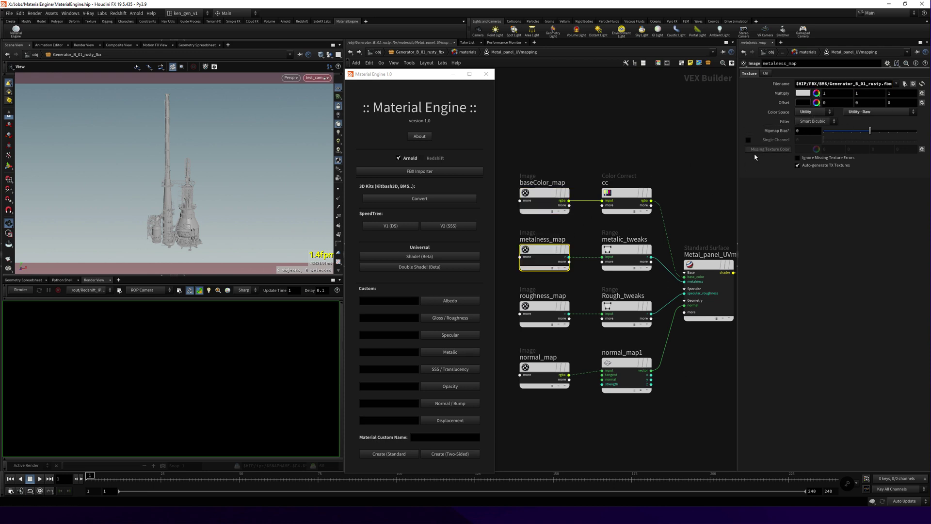
{"action": "middle_click_drag", "start_coordinate": [570, 134], "coordinate": [596, 140]}
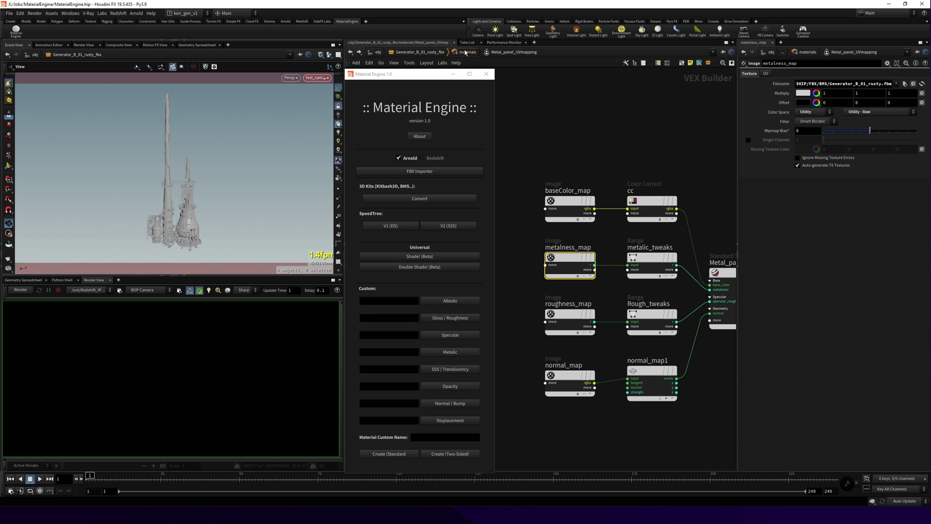
{"action": "left_click", "coordinate": [466, 54]}
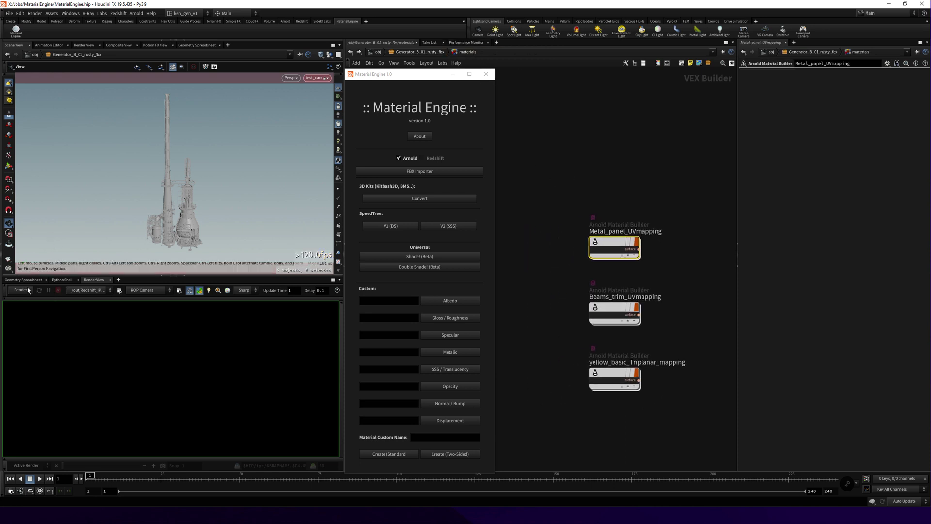
- Start an Arnold IPR render through test_cam and orbit to a closer view of the tower
{"action": "left_click", "coordinate": [87, 290]}
{"action": "left_click", "coordinate": [84, 305]}
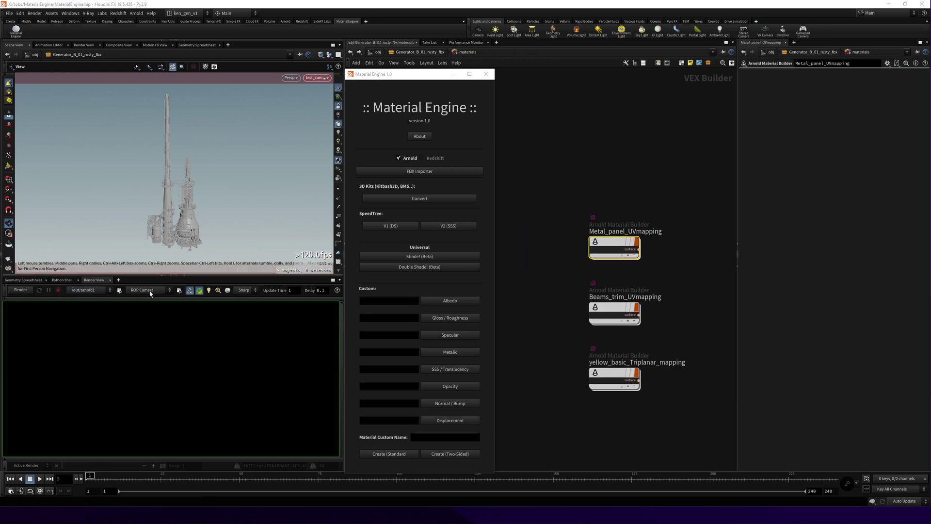
{"action": "left_click", "coordinate": [145, 290]}
{"action": "left_click", "coordinate": [143, 323]}
{"action": "left_click", "coordinate": [19, 290]}
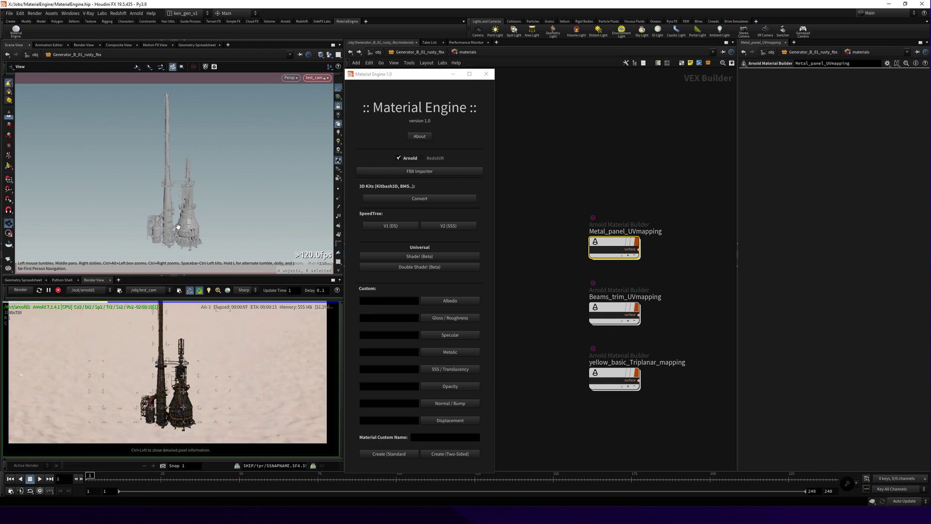
{"action": "scroll", "coordinate": [188, 230], "scroll_direction": "up", "scroll_amount": 3}
{"action": "left_click_drag", "start_coordinate": [188, 231], "coordinate": [188, 230]}
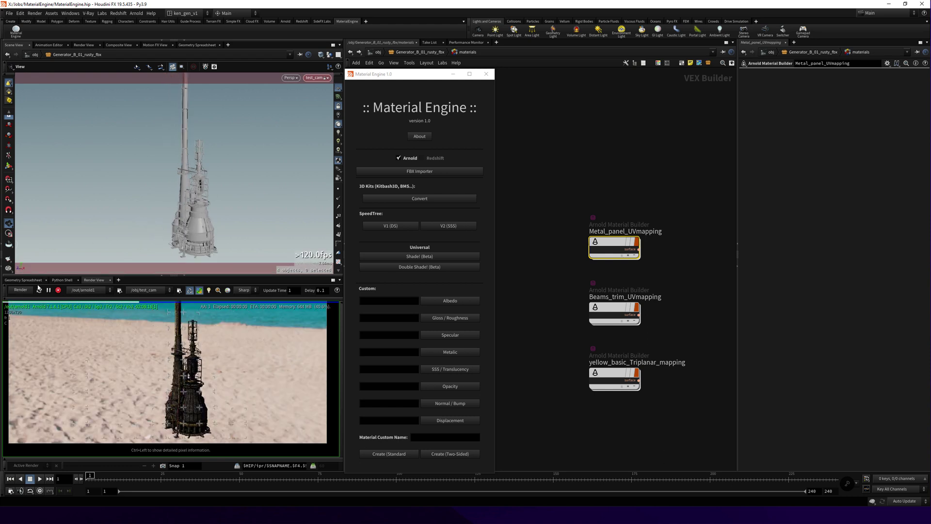
- Deselect Metal_panel_UVmapping and go up out of the materials network
{"action": "left_click", "coordinate": [508, 111]}
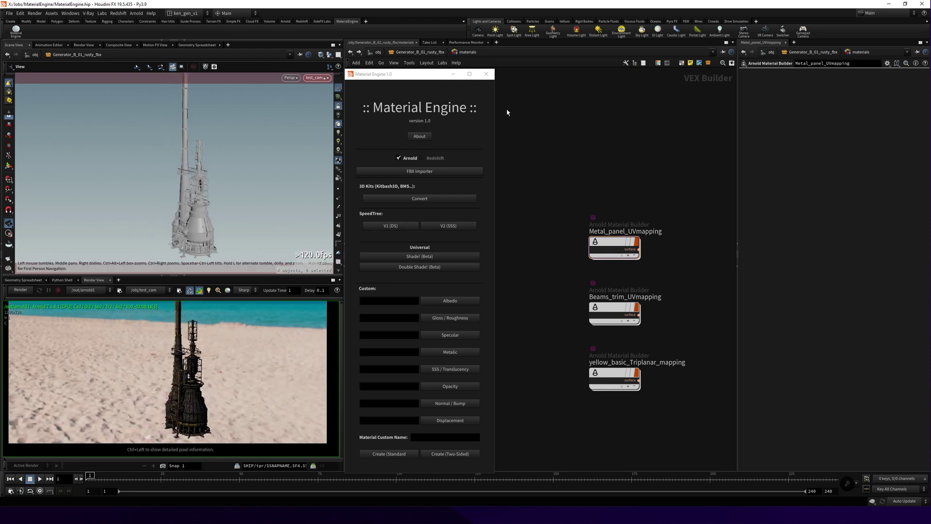
{"action": "left_click", "coordinate": [415, 53]}
- Move the display flag from the generator to the Clarifier assembly and look inside its materials network
{"action": "left_click", "coordinate": [378, 53]}
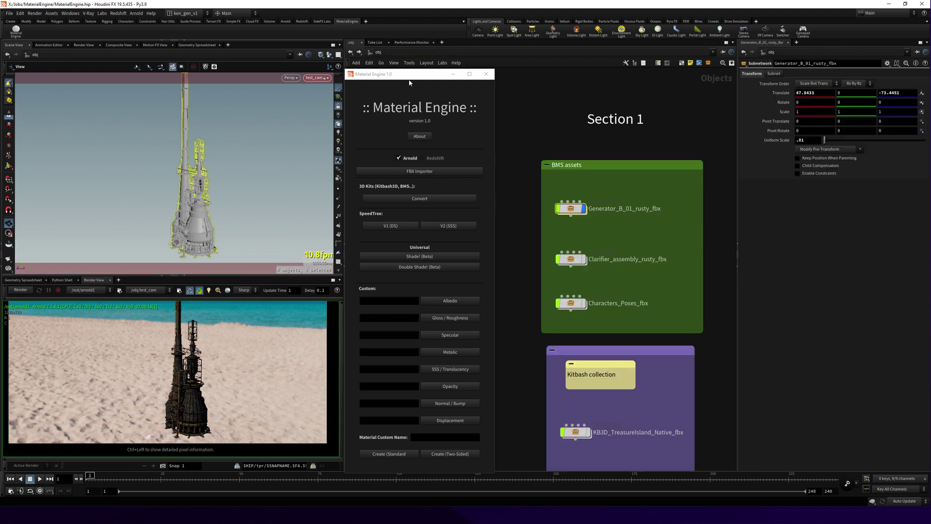
{"action": "left_click", "coordinate": [582, 208]}
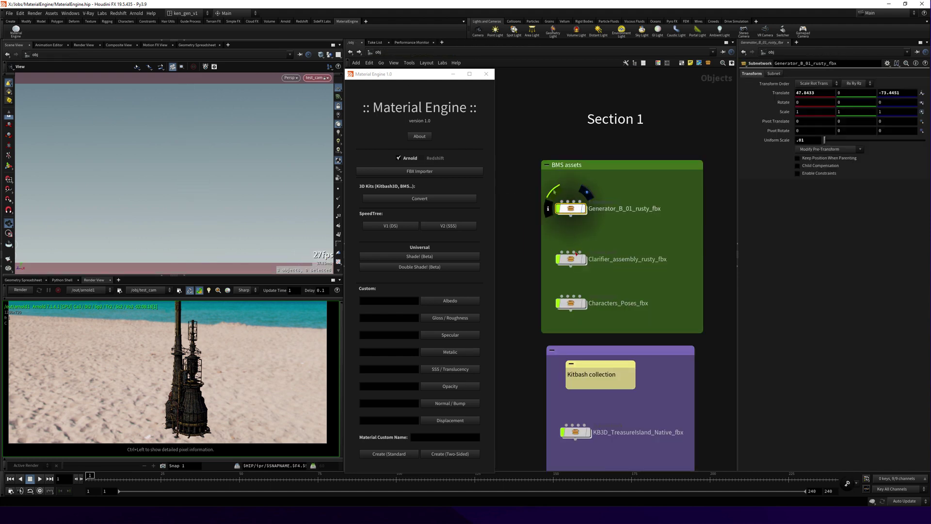
{"action": "left_click", "coordinate": [585, 262]}
{"action": "double_click", "coordinate": [573, 259]}
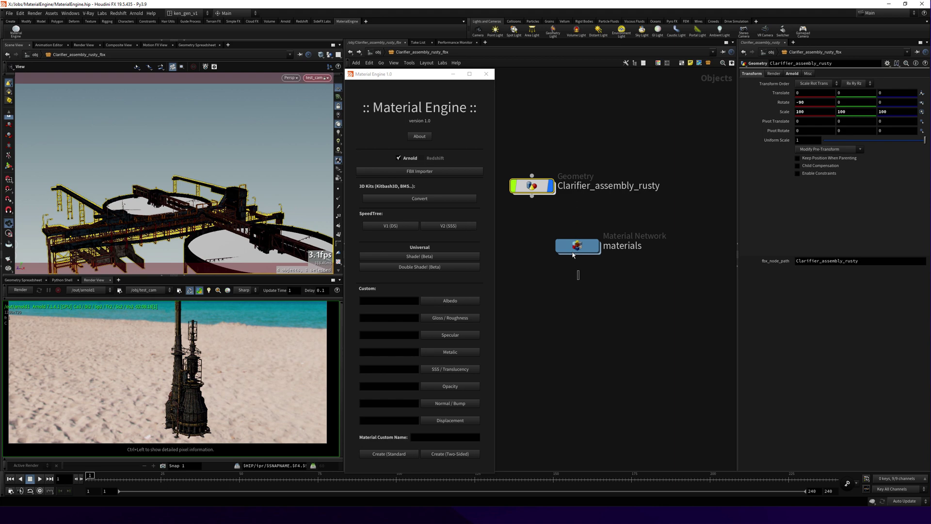
{"action": "double_click", "coordinate": [571, 246]}
{"action": "scroll", "coordinate": [530, 333], "scroll_direction": "down", "scroll_amount": 2}
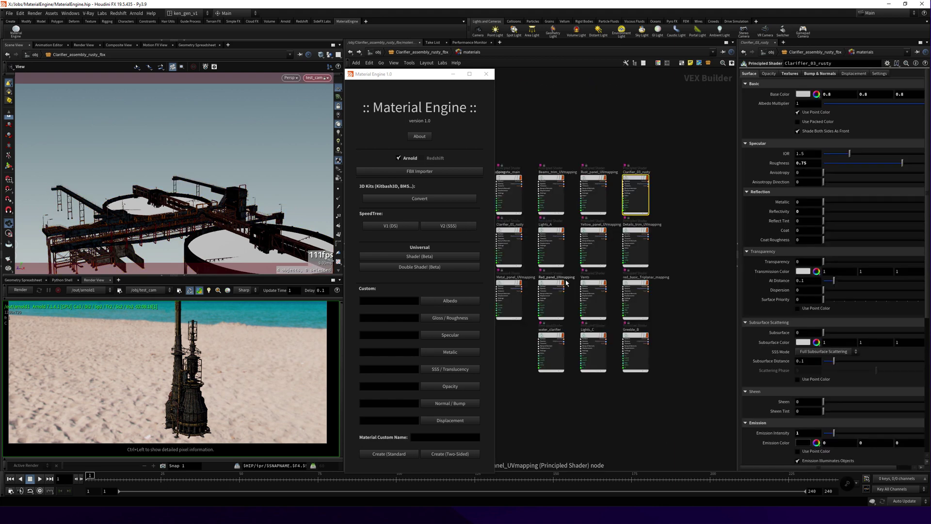
{"action": "scroll", "coordinate": [531, 334], "scroll_direction": "down", "scroll_amount": 2}
{"action": "scroll", "coordinate": [539, 233], "scroll_direction": "up", "scroll_amount": 3}
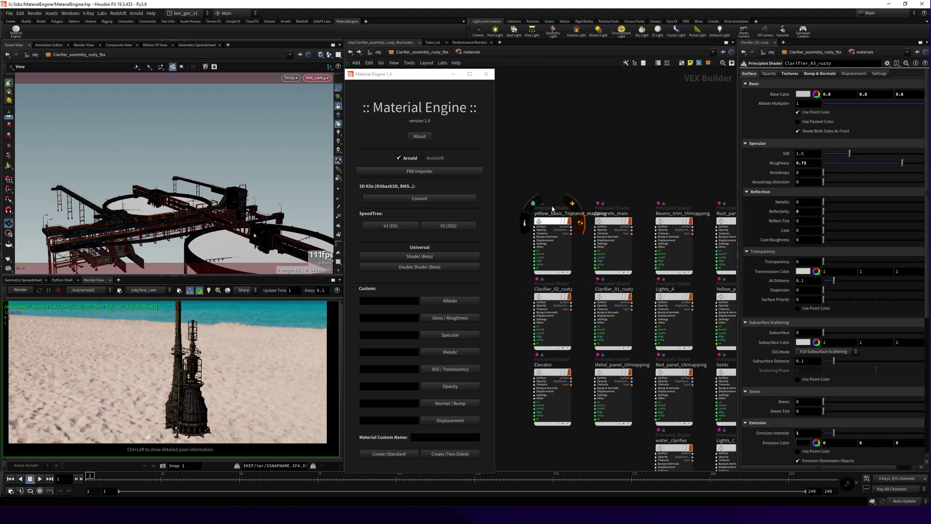
{"action": "scroll", "coordinate": [552, 202], "scroll_direction": "up", "scroll_amount": 2}
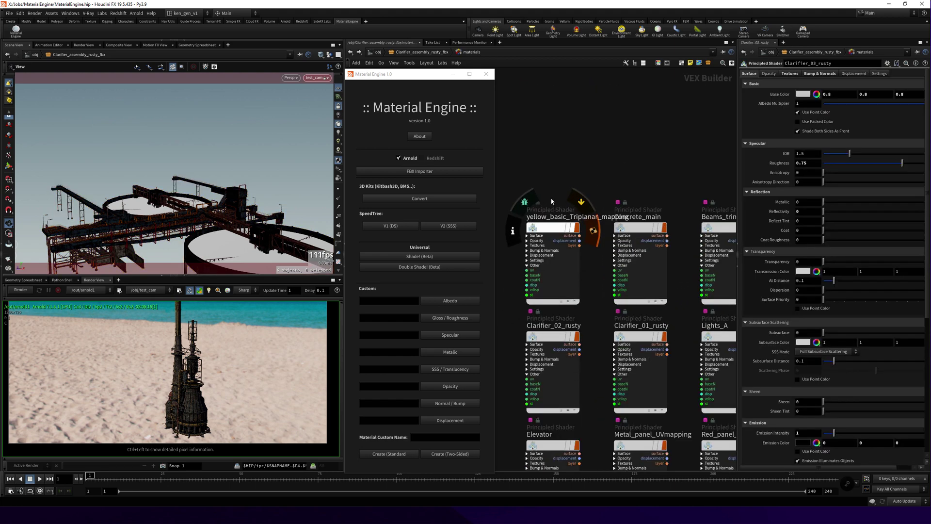
{"action": "left_click", "coordinate": [436, 53]}
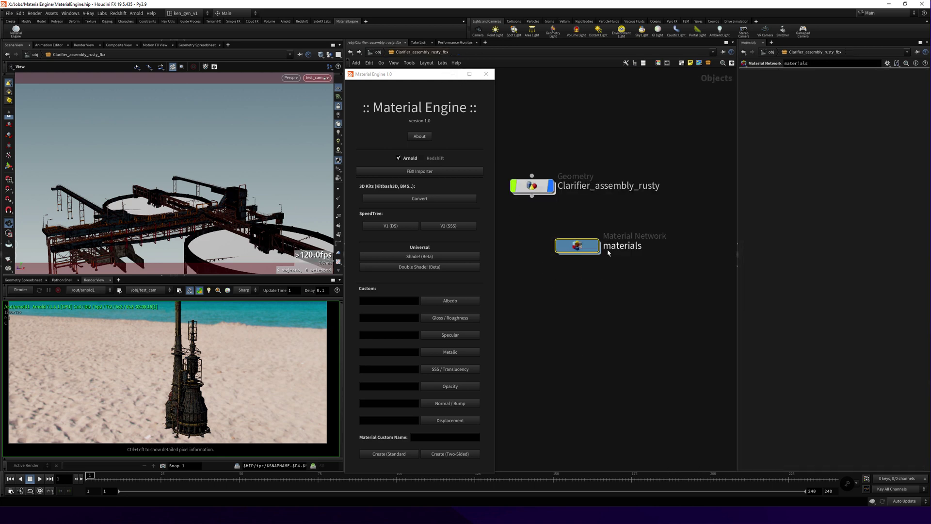
- Convert the Clarifier's materials to Arnold using its .fbm texture folder
{"action": "left_click_drag", "start_coordinate": [596, 297], "coordinate": [546, 228]}
{"action": "left_click", "coordinate": [422, 198]}
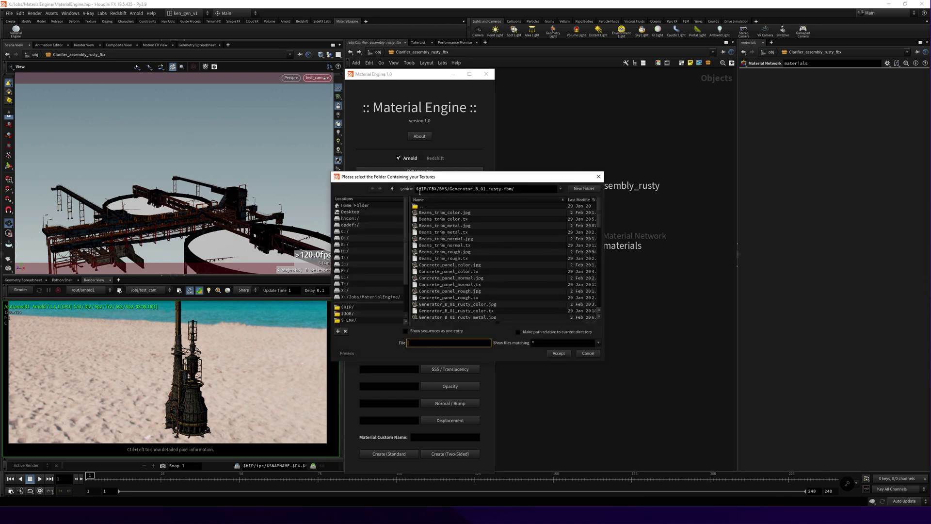
{"action": "left_click", "coordinate": [393, 189]}
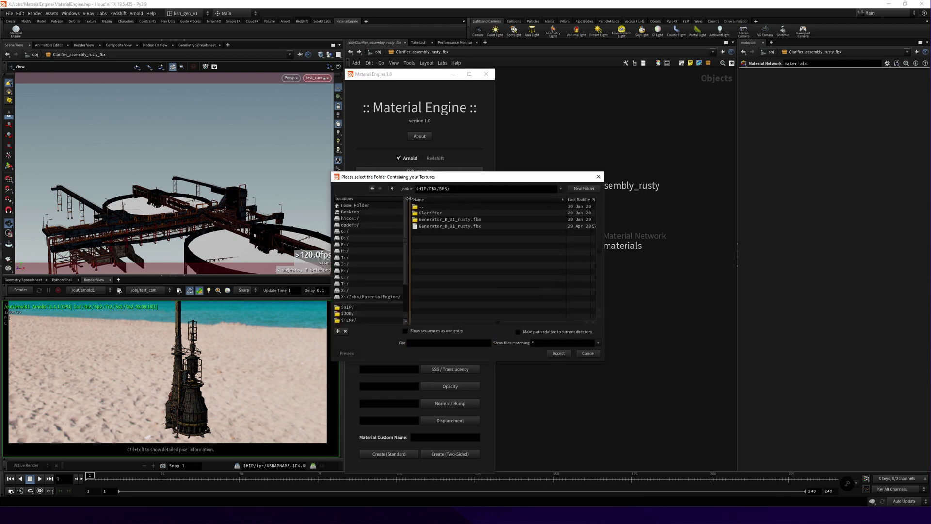
{"action": "double_click", "coordinate": [429, 214]}
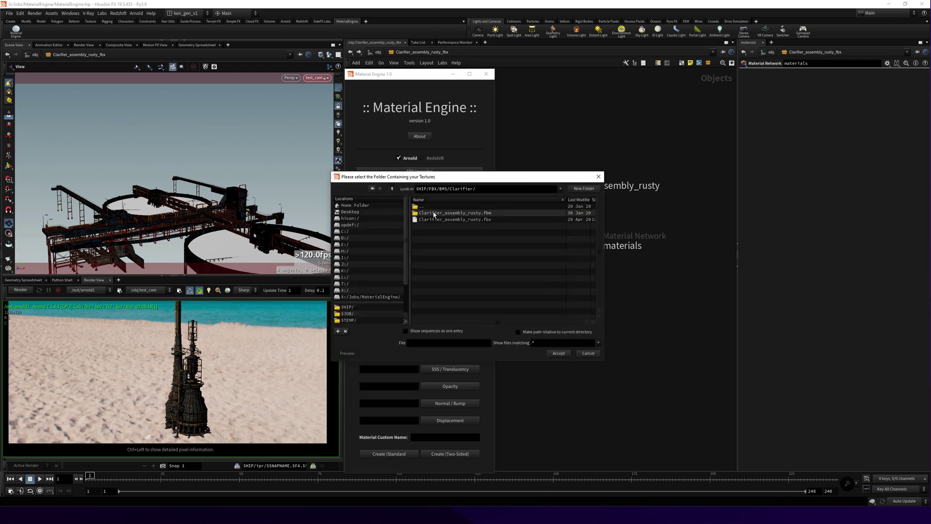
{"action": "left_click", "coordinate": [558, 354]}
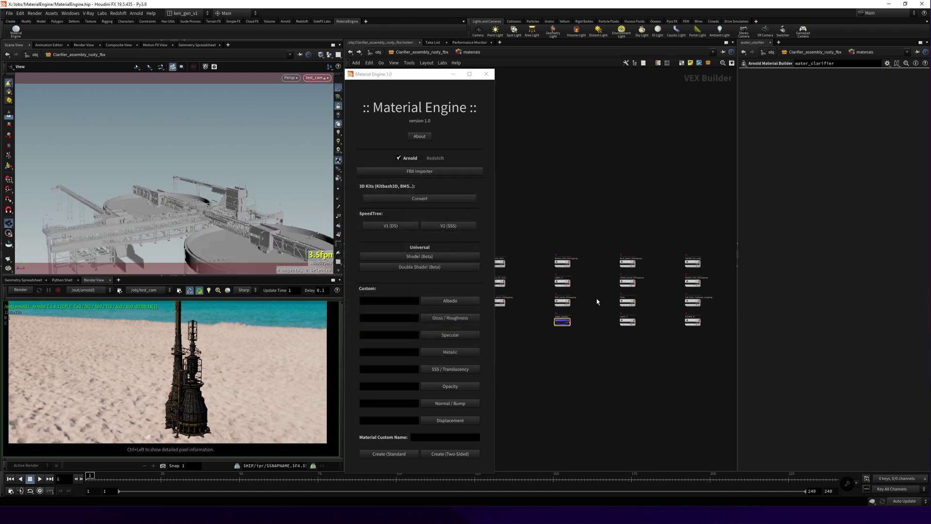
{"action": "scroll", "coordinate": [614, 349], "scroll_direction": "up", "scroll_amount": 1}
{"action": "scroll", "coordinate": [601, 327], "scroll_direction": "up", "scroll_amount": 2}
{"action": "scroll", "coordinate": [596, 332], "scroll_direction": "up", "scroll_amount": 2}
{"action": "scroll", "coordinate": [597, 333], "scroll_direction": "up", "scroll_amount": 2}
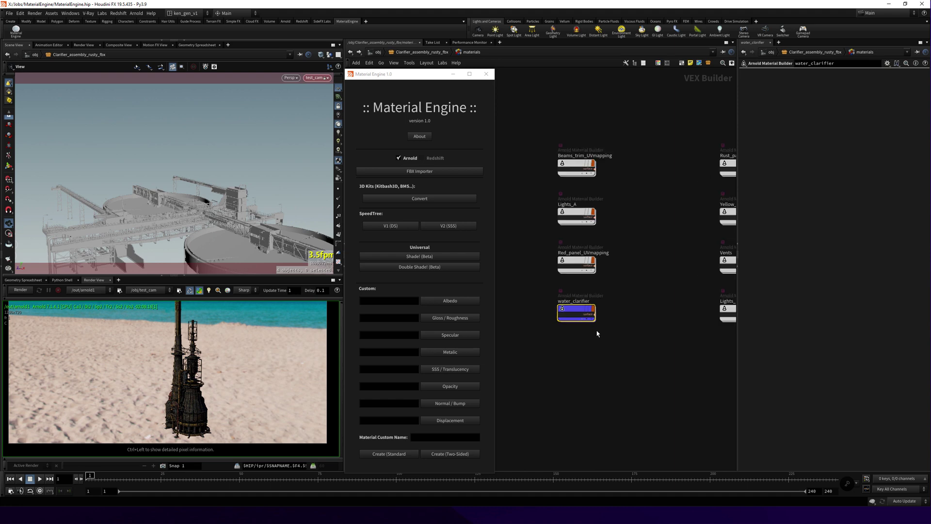
{"action": "left_click_drag", "start_coordinate": [606, 334], "coordinate": [534, 289]}
{"action": "double_click", "coordinate": [574, 311]}
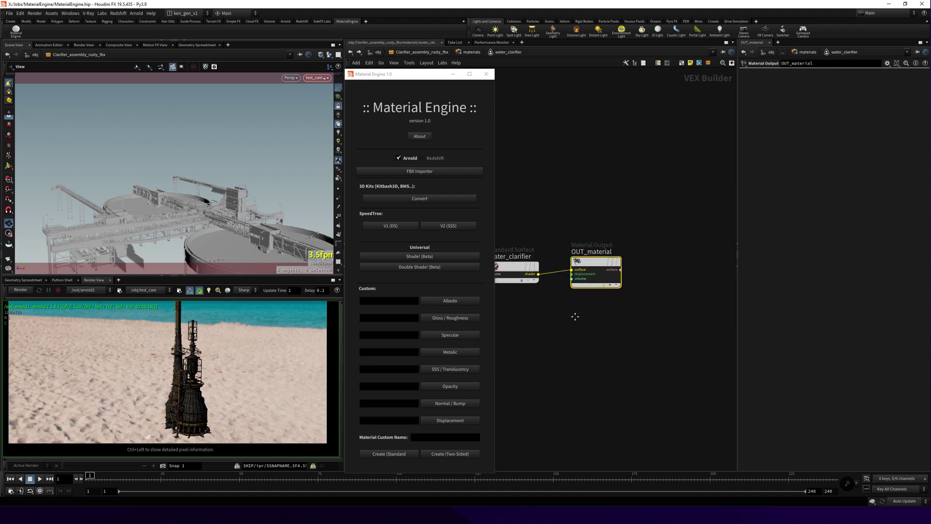
{"action": "left_click_drag", "start_coordinate": [583, 208], "coordinate": [574, 317]}
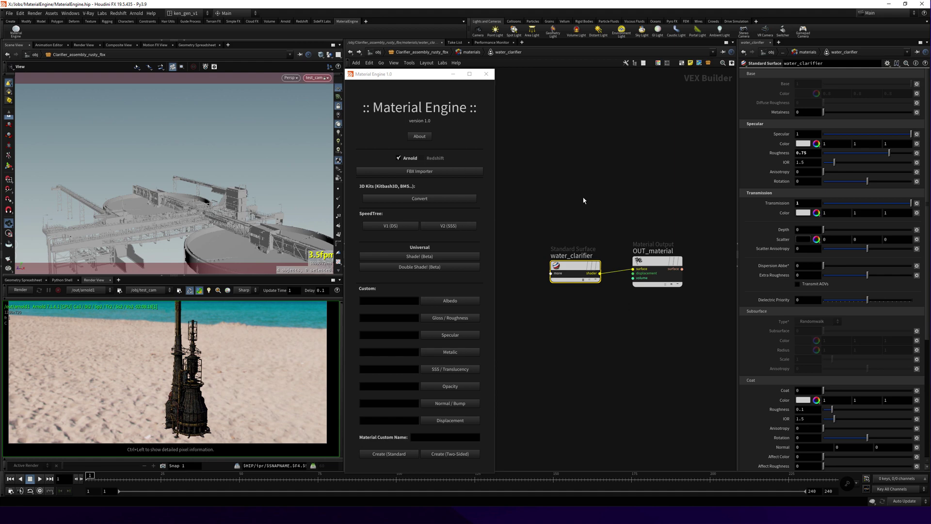
{"action": "key", "text": "u"}
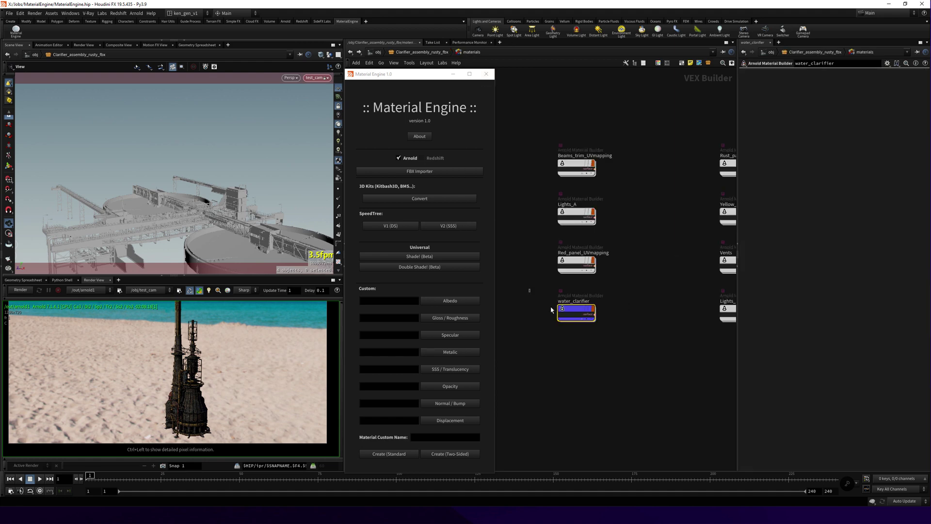
{"action": "left_click_drag", "start_coordinate": [551, 309], "coordinate": [613, 342]}
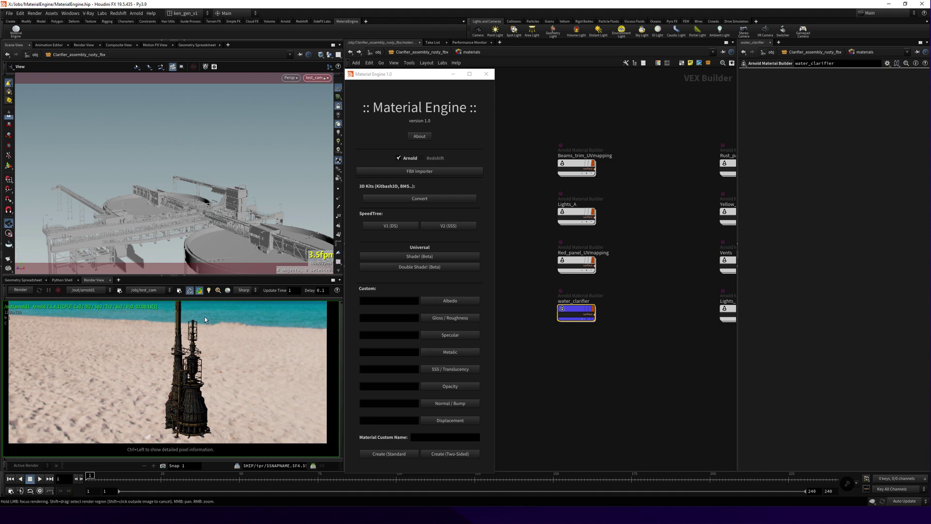
- Start the Arnold IPR render and orbit onto the clarifier's blue water tanks
{"action": "left_click", "coordinate": [21, 289]}
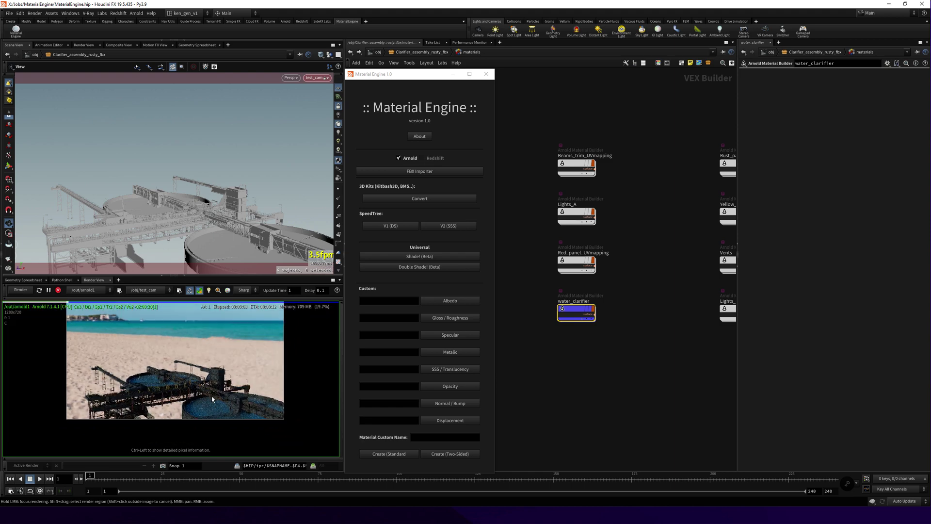
{"action": "left_click_drag", "start_coordinate": [197, 233], "coordinate": [206, 236]}
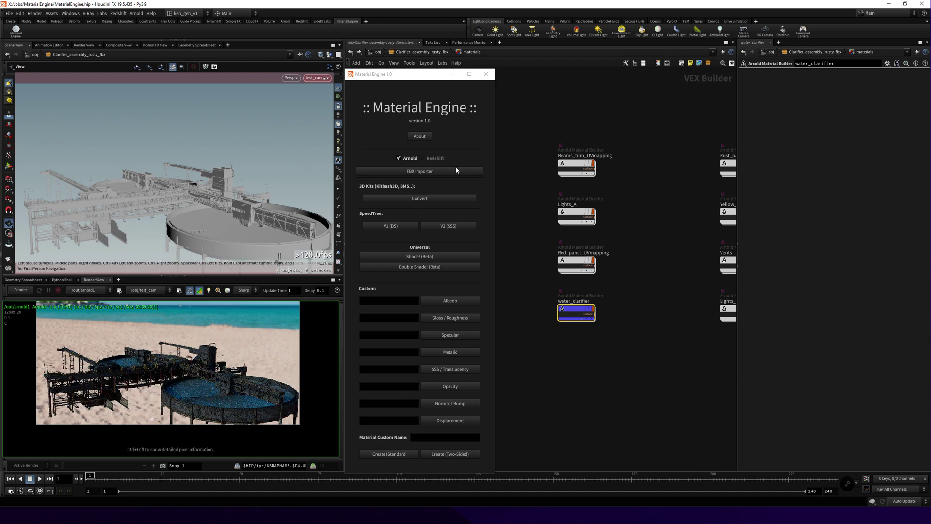
- Return to /obj and frame the Characters_Poses_fbx horseman asset in the viewport
{"action": "left_click", "coordinate": [421, 52]}
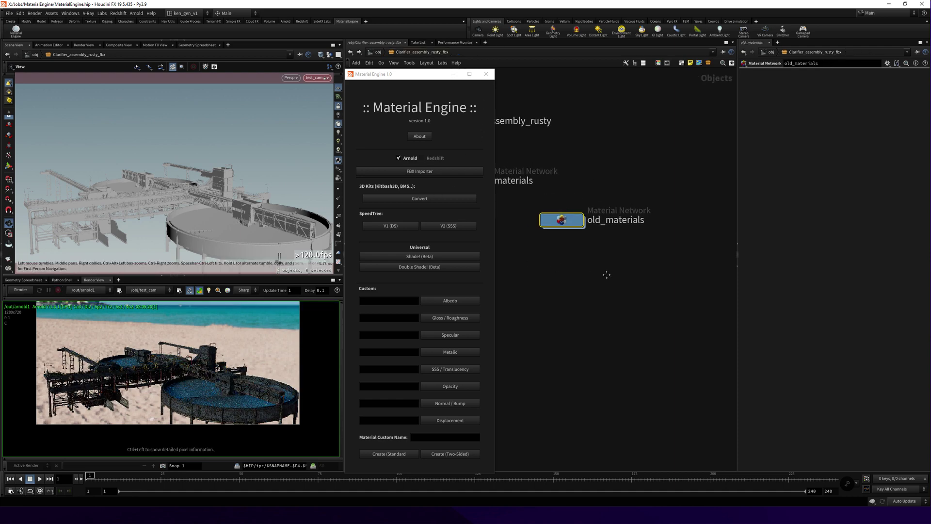
{"action": "left_click", "coordinate": [377, 52]}
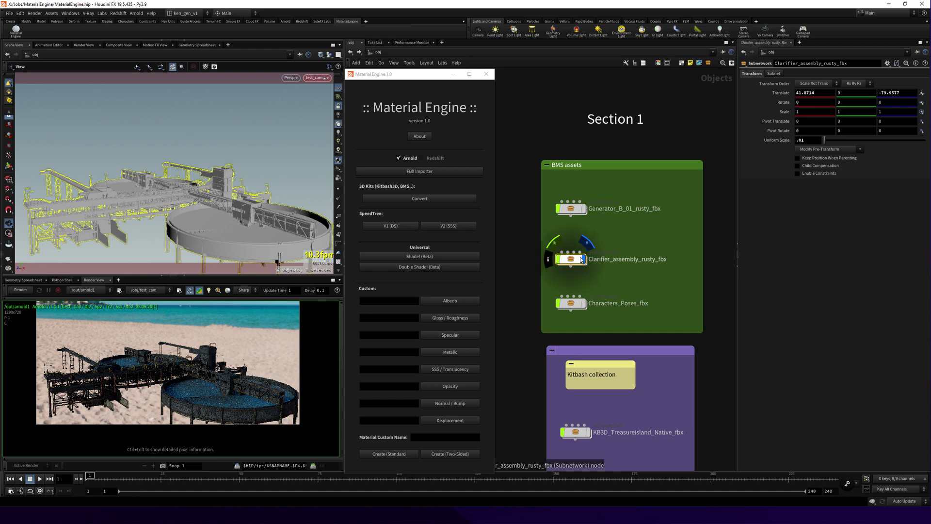
{"action": "left_click", "coordinate": [572, 304]}
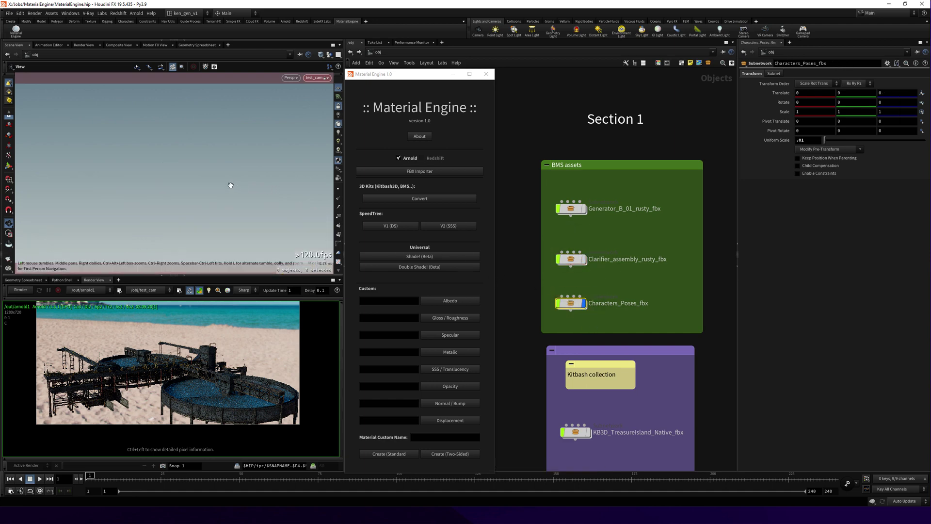
{"action": "key", "text": "f"}
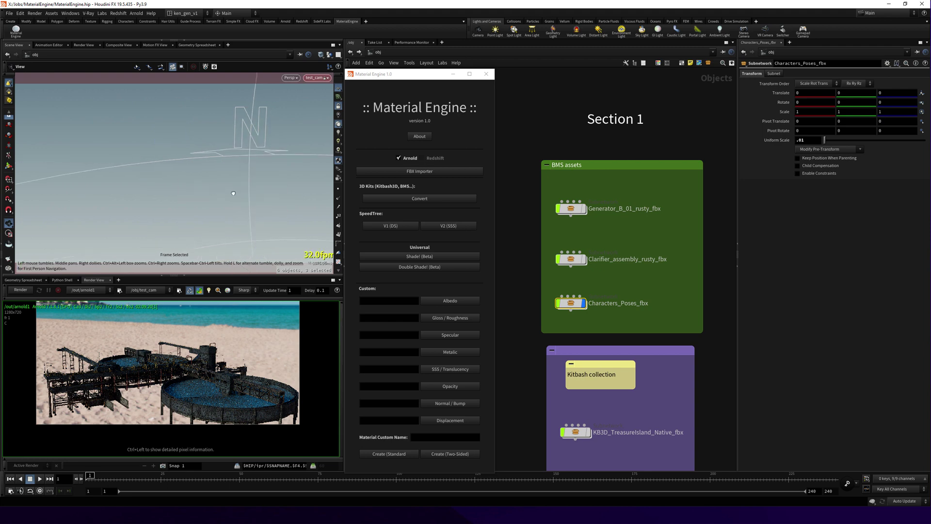
{"action": "key", "text": "f"}
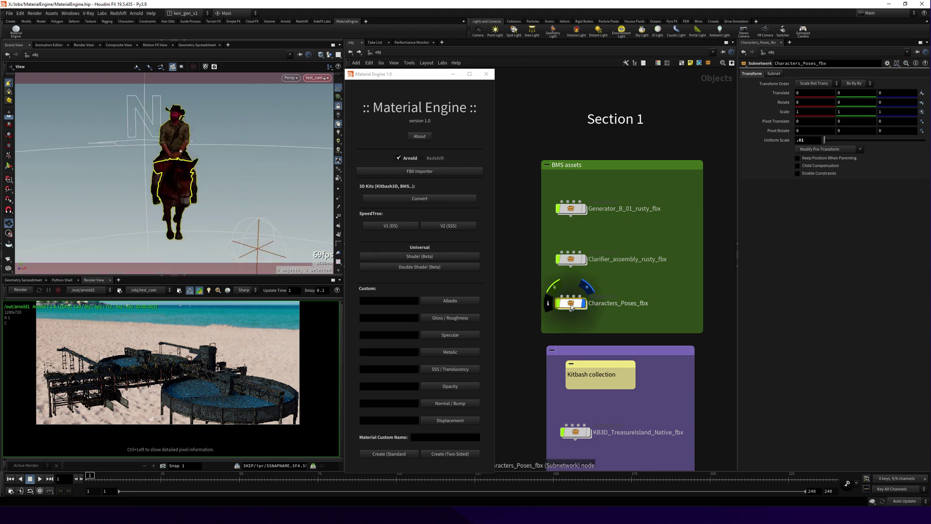
- Look inside the characters' materials network, then go back up to Characters_Poses_fbx
{"action": "double_click", "coordinate": [571, 304]}
{"action": "double_click", "coordinate": [593, 305]}
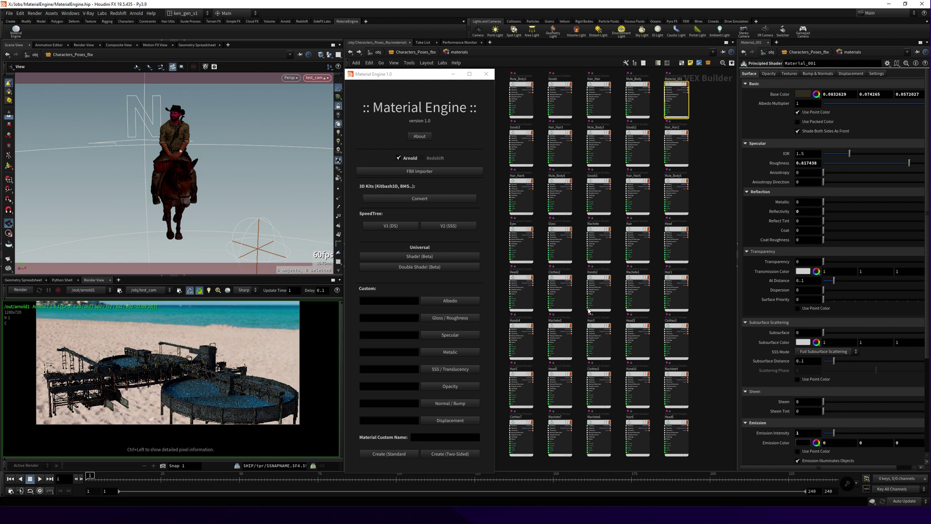
{"action": "scroll", "coordinate": [588, 310], "scroll_direction": "down", "scroll_amount": 2}
{"action": "scroll", "coordinate": [585, 313], "scroll_direction": "down", "scroll_amount": 1}
{"action": "scroll", "coordinate": [583, 321], "scroll_direction": "down", "scroll_amount": 1}
{"action": "scroll", "coordinate": [581, 325], "scroll_direction": "down", "scroll_amount": 1}
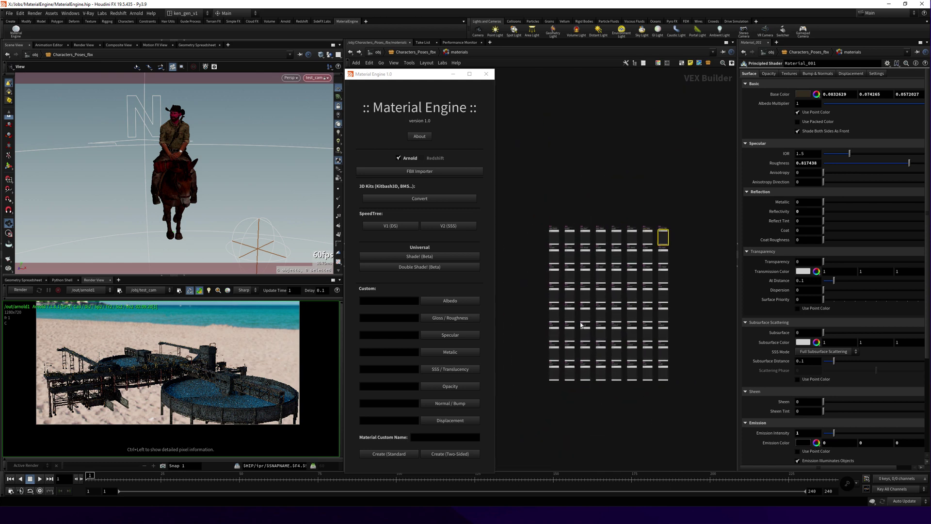
{"action": "key", "text": "u"}
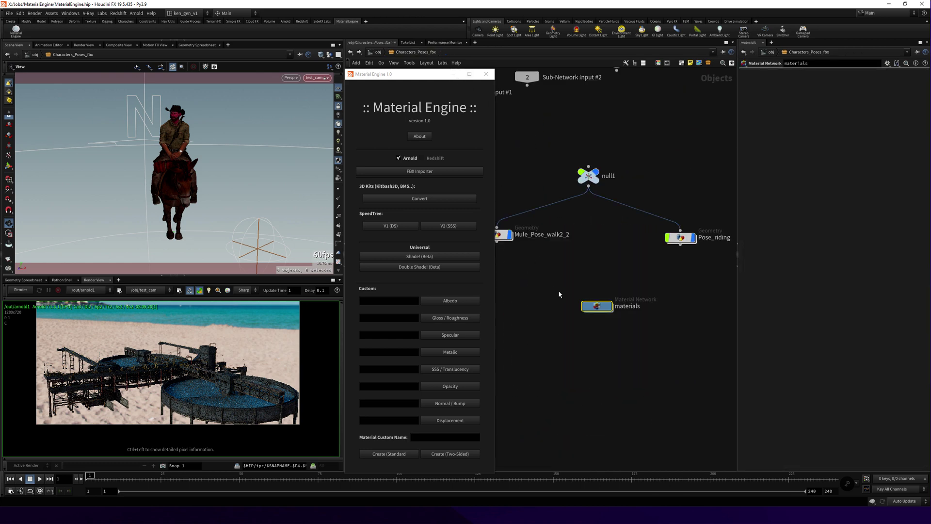
- Select the materials node and start the Material Engine conversion
{"action": "left_click_drag", "start_coordinate": [529, 254], "coordinate": [598, 332]}
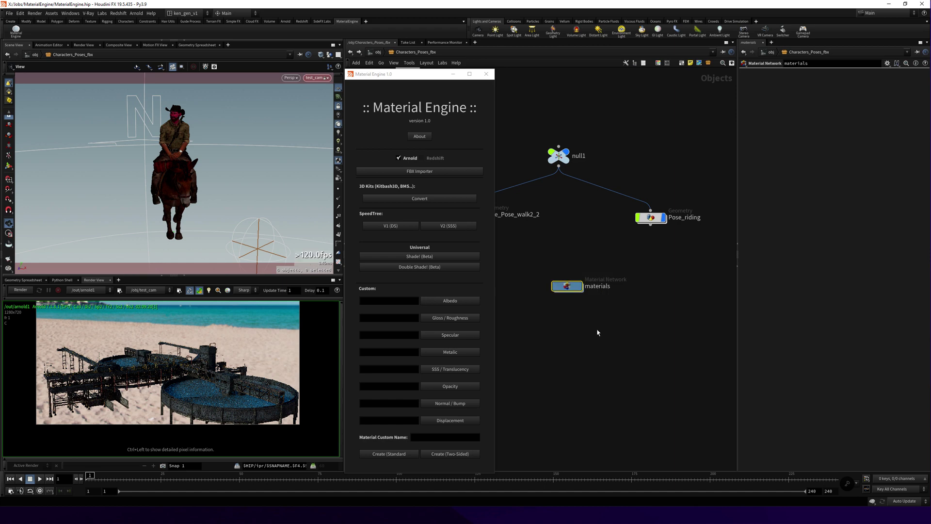
{"action": "middle_click_drag", "start_coordinate": [571, 332], "coordinate": [576, 337]}
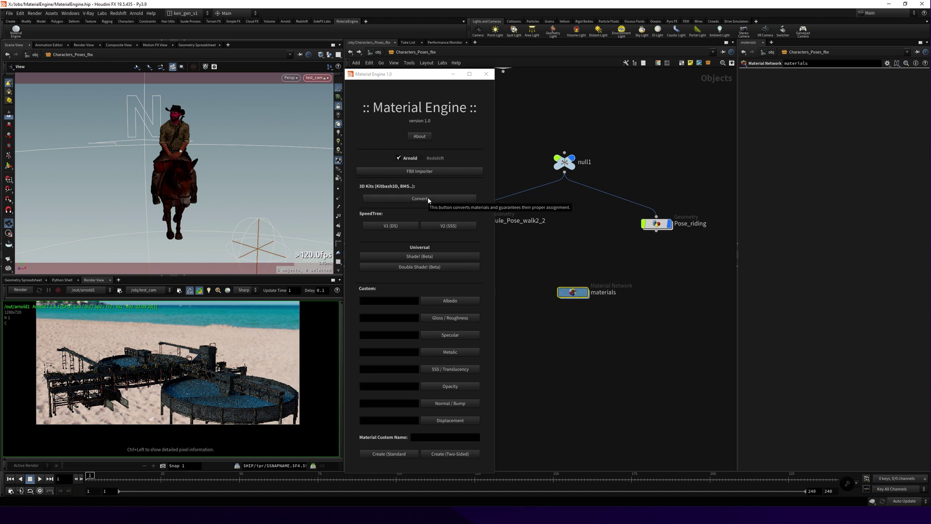
{"action": "left_click", "coordinate": [428, 200]}
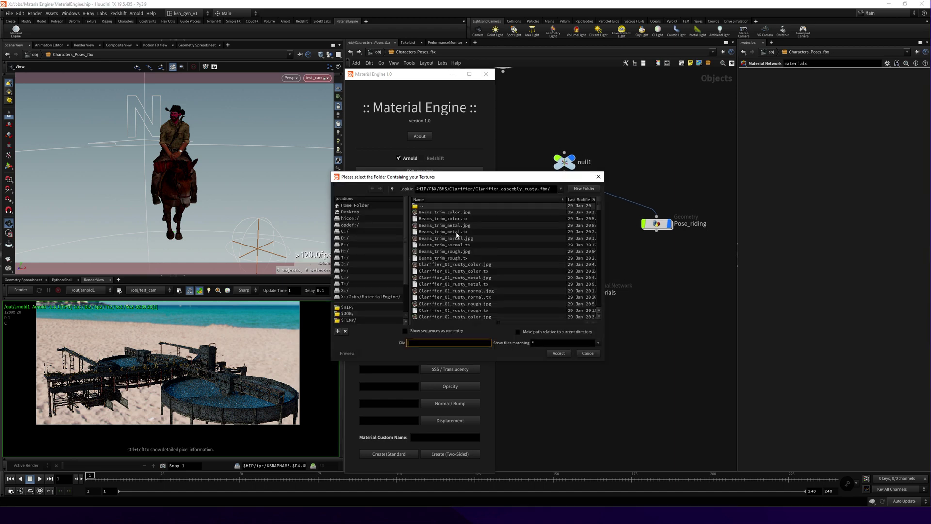
- Browse to $HIP/FBX/BMS_lostCity/Characters_Poses.fbm and accept it as the texture source
{"action": "left_click", "coordinate": [394, 189]}
{"action": "left_click", "coordinate": [393, 189]}
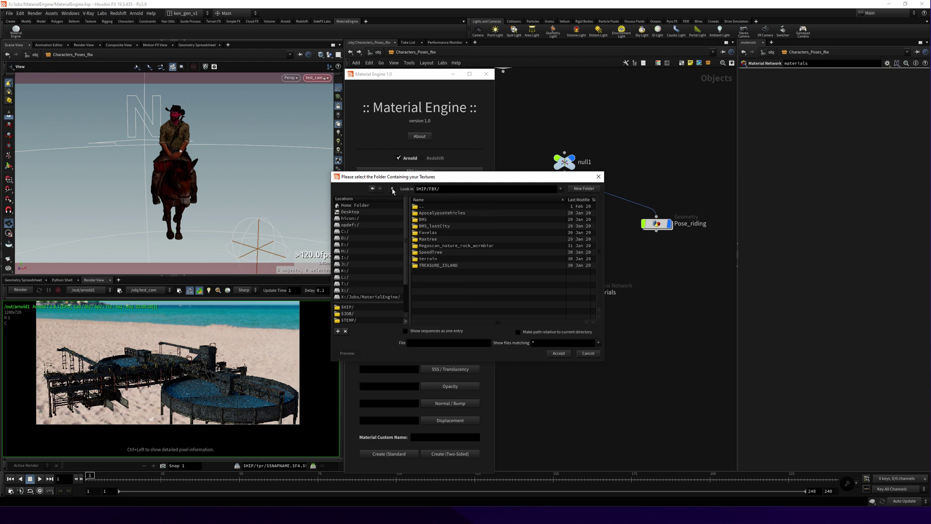
{"action": "double_click", "coordinate": [434, 226]}
{"action": "double_click", "coordinate": [439, 212]}
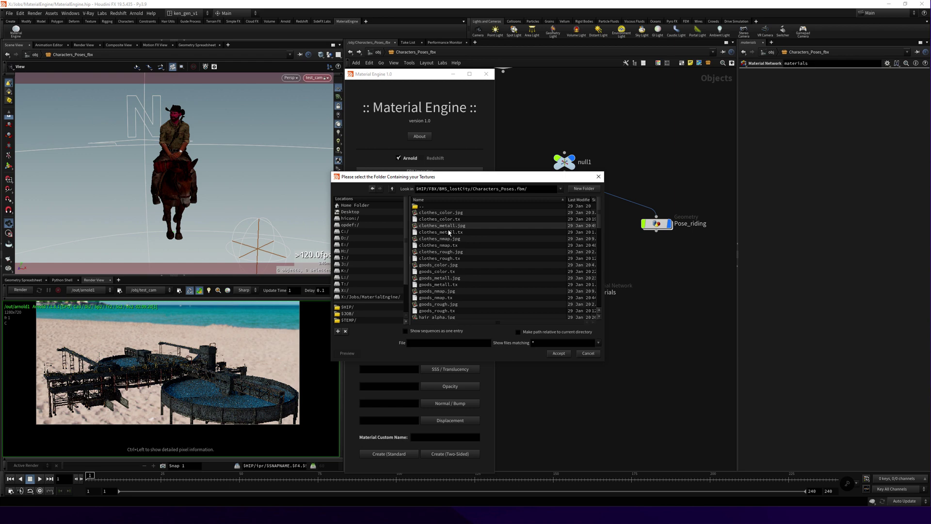
{"action": "left_click", "coordinate": [559, 353]}
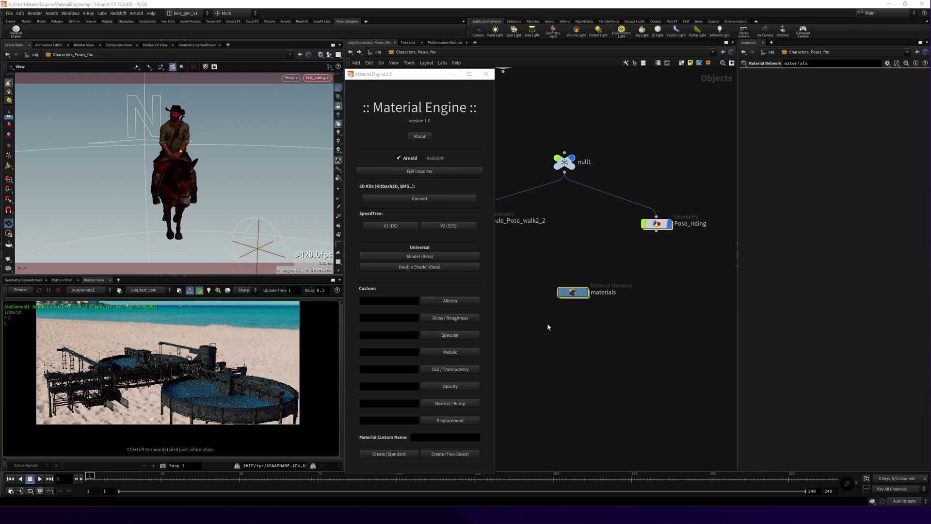
- Dive into the converted materials, start Arnold IPR and orbit to a side view of the rider on the mule
{"action": "key", "text": "Return"}
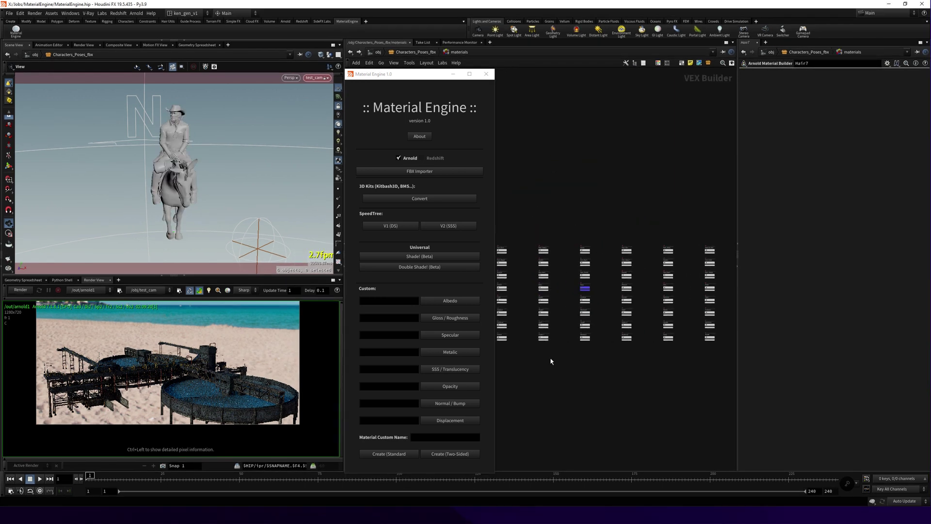
{"action": "scroll", "coordinate": [563, 264], "scroll_direction": "up", "scroll_amount": 3}
{"action": "scroll", "coordinate": [562, 265], "scroll_direction": "up", "scroll_amount": 3}
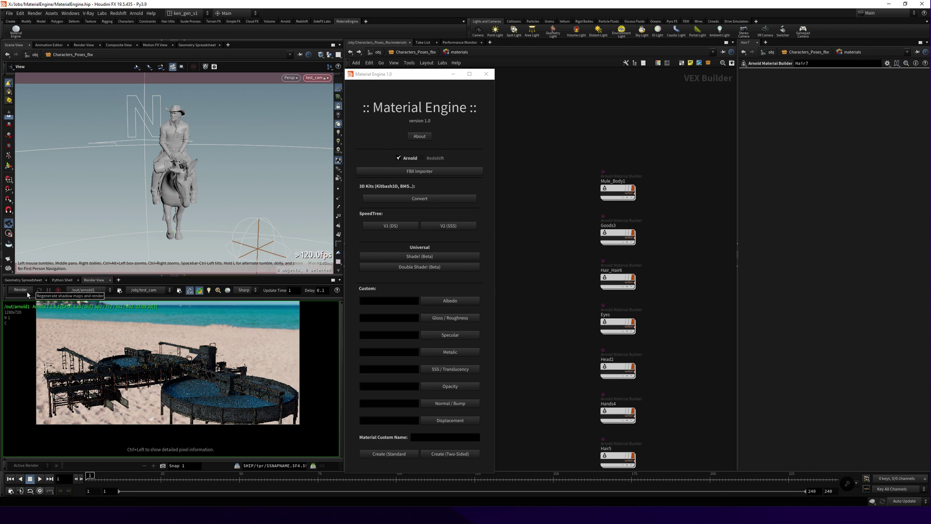
{"action": "left_click", "coordinate": [22, 289]}
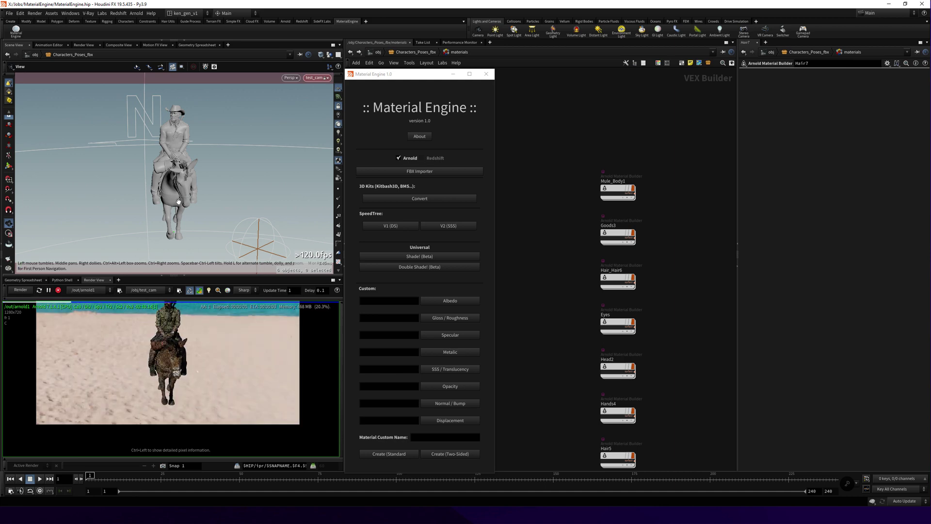
{"action": "left_click_drag", "start_coordinate": [178, 183], "coordinate": [205, 177]}
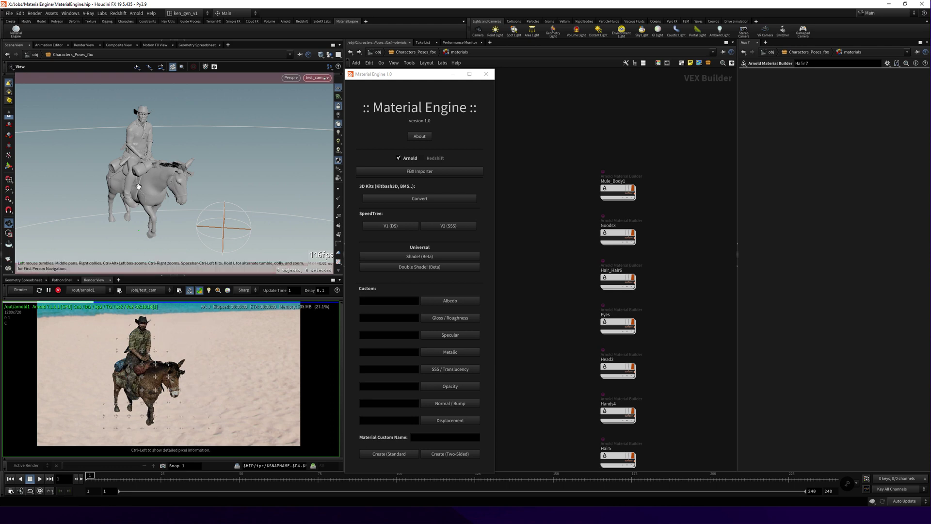
{"action": "left_click_drag", "start_coordinate": [138, 206], "coordinate": [167, 195]}
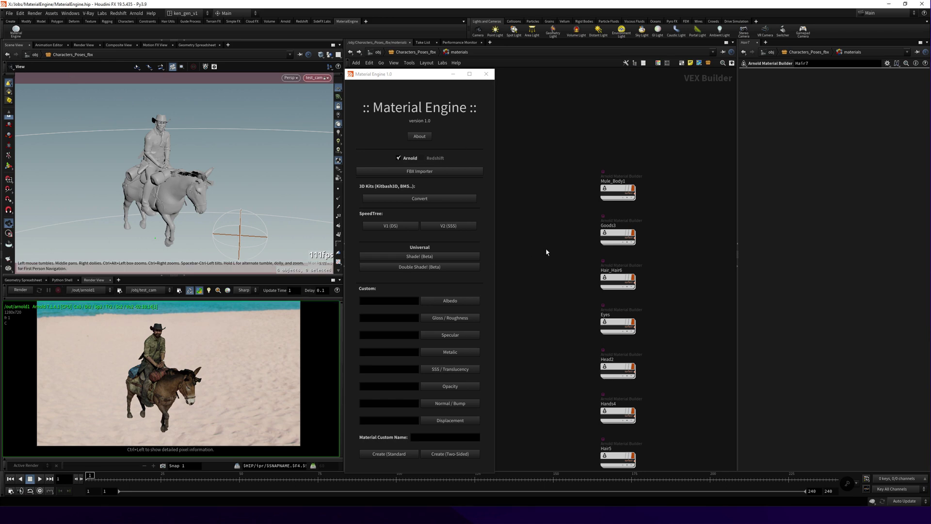
- At /obj, hide Characters_Poses_fbx and display the KB3D_TreasureIsland_Native_fbx kit instead
{"action": "left_click", "coordinate": [416, 53]}
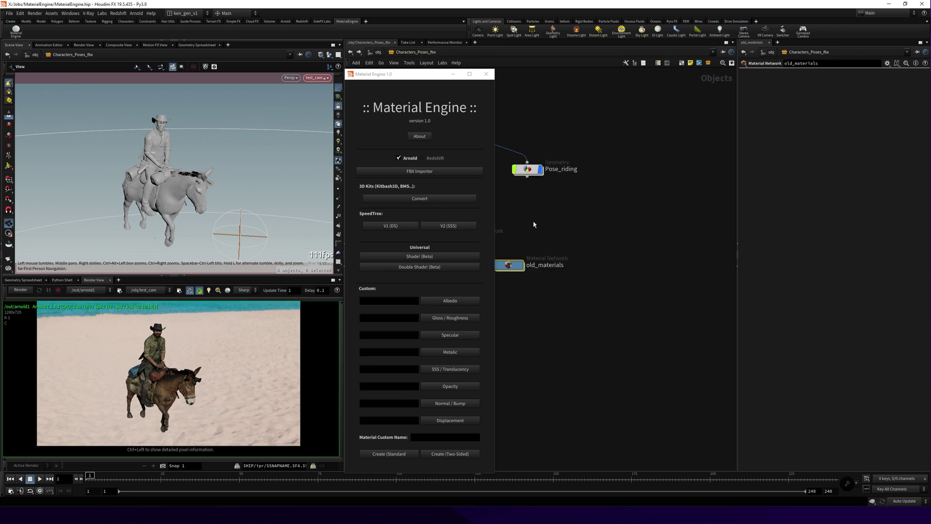
{"action": "left_click", "coordinate": [379, 55]}
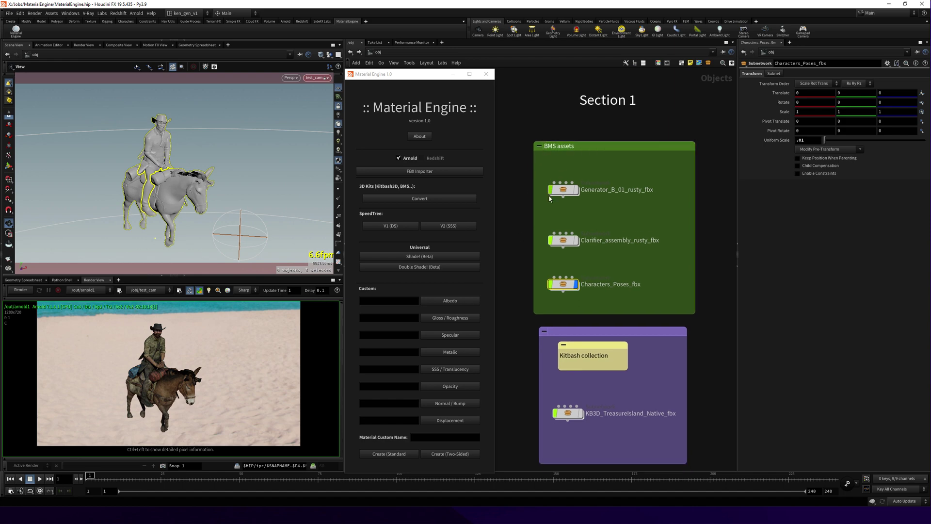
{"action": "middle_click_drag", "start_coordinate": [522, 254], "coordinate": [515, 200]}
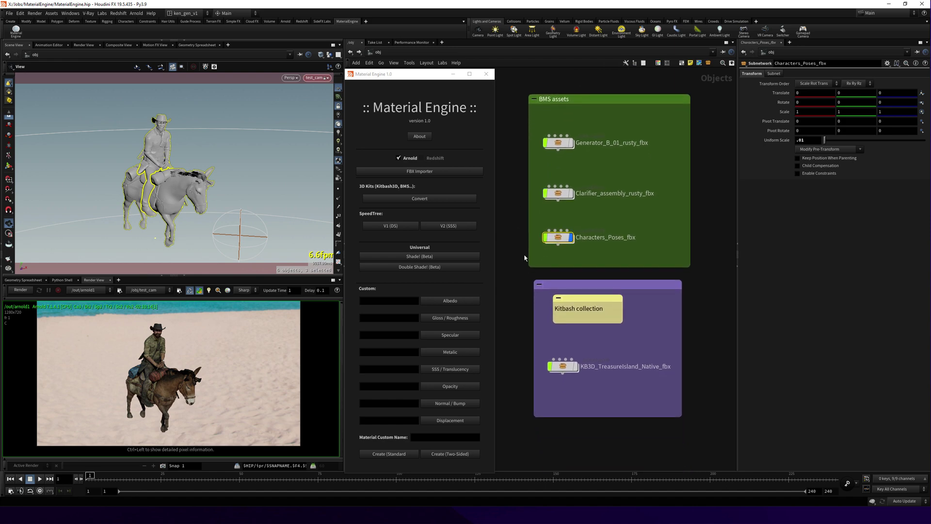
{"action": "middle_click_drag", "start_coordinate": [522, 308], "coordinate": [518, 289]}
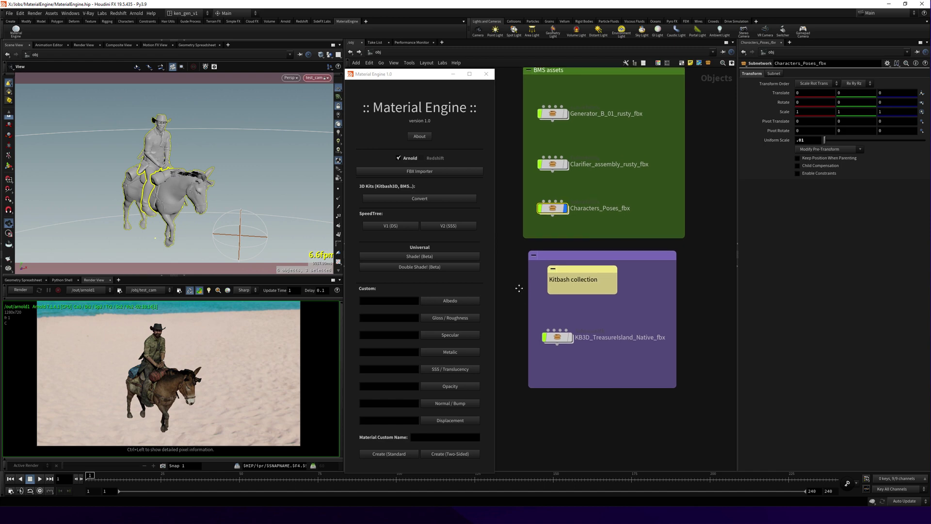
{"action": "left_click", "coordinate": [566, 208]}
{"action": "left_click", "coordinate": [571, 336]}
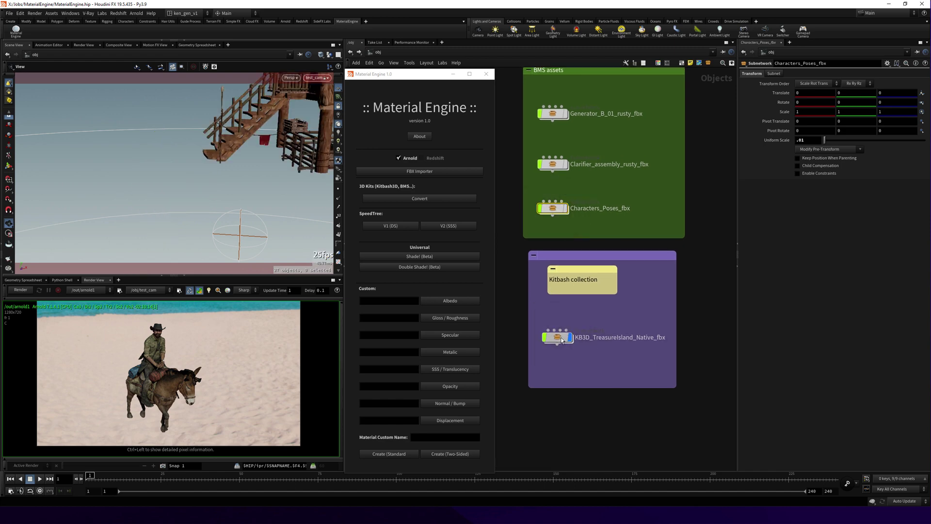
- Dive into the kit and its materials network to review the grid of Principled Shaders
{"action": "double_click", "coordinate": [557, 337]}
{"action": "scroll", "coordinate": [561, 335], "scroll_direction": "down", "scroll_amount": 3}
{"action": "scroll", "coordinate": [548, 330], "scroll_direction": "down", "scroll_amount": 3}
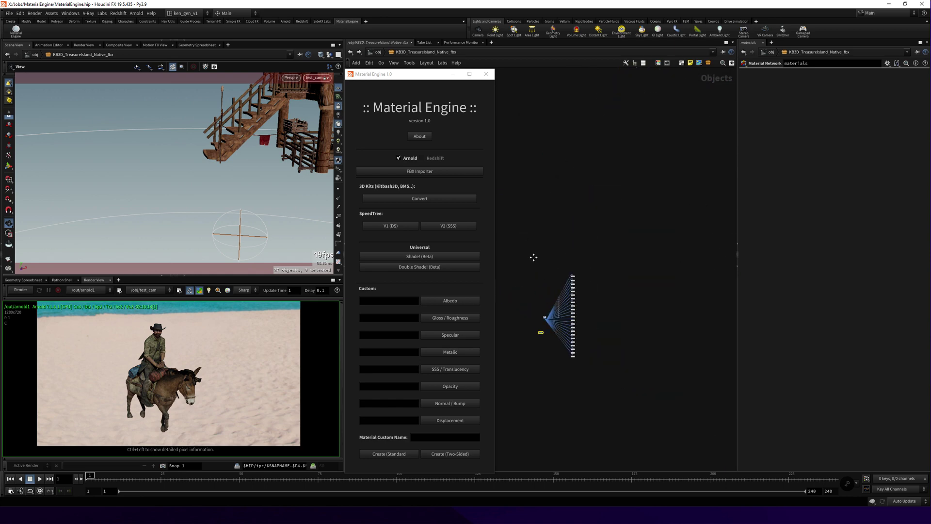
{"action": "mouse_move", "coordinate": [535, 257]}
{"action": "middle_mouse_down"}
{"action": "mouse_move", "coordinate": [579, 291]}
{"action": "mouse_move", "coordinate": [593, 243]}
{"action": "middle_mouse_up"}
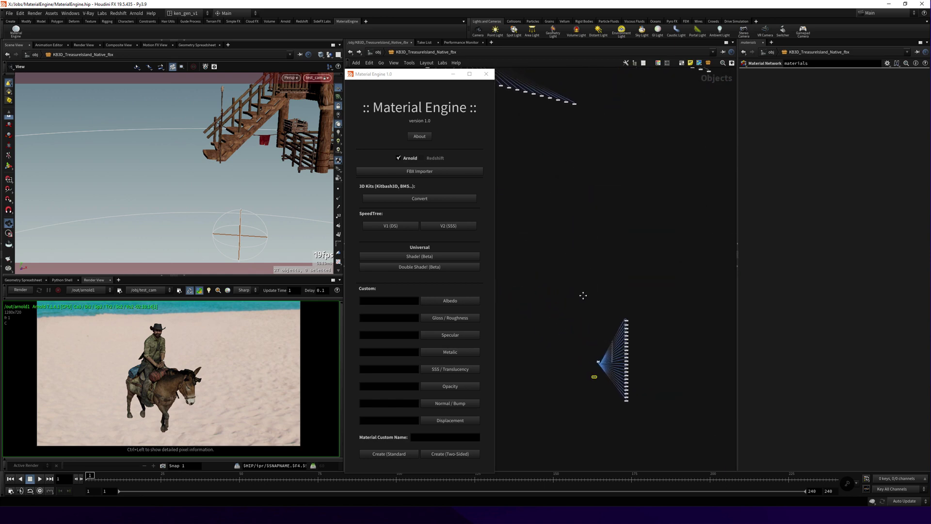
{"action": "scroll", "coordinate": [553, 175], "scroll_direction": "down", "scroll_amount": 2}
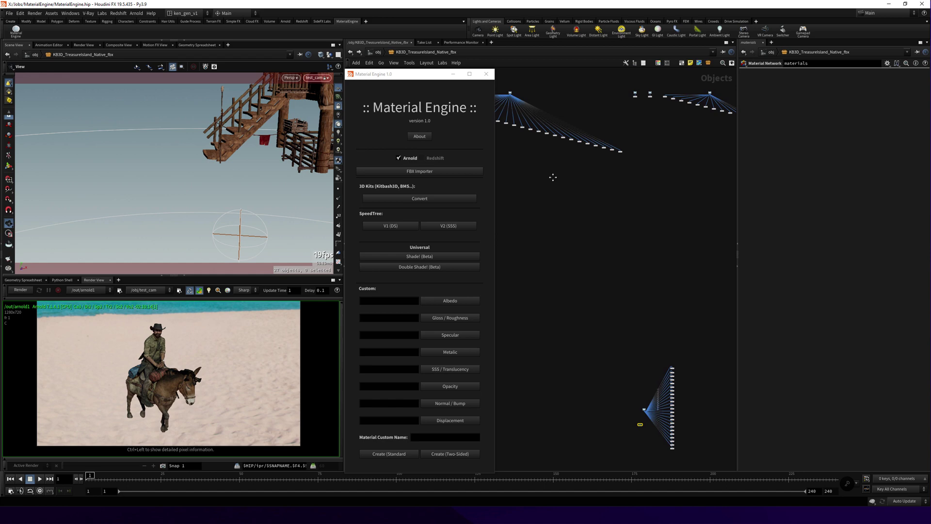
{"action": "scroll", "coordinate": [618, 249], "scroll_direction": "down", "scroll_amount": 2}
{"action": "scroll", "coordinate": [633, 270], "scroll_direction": "down", "scroll_amount": 2}
{"action": "scroll", "coordinate": [604, 297], "scroll_direction": "down", "scroll_amount": 2}
{"action": "scroll", "coordinate": [603, 296], "scroll_direction": "up", "scroll_amount": 1}
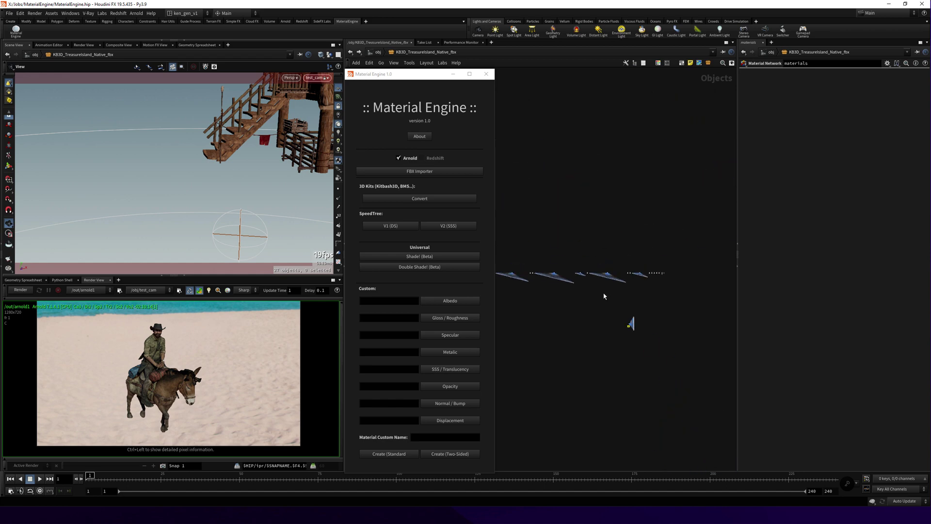
{"action": "middle_click_drag", "start_coordinate": [603, 291], "coordinate": [575, 279]}
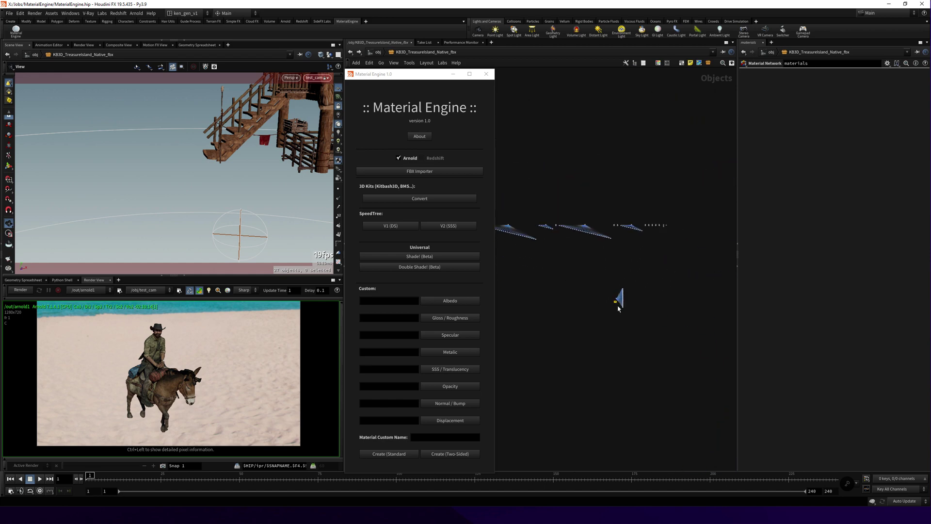
{"action": "scroll", "coordinate": [615, 302], "scroll_direction": "up", "scroll_amount": 2}
{"action": "scroll", "coordinate": [611, 301], "scroll_direction": "up", "scroll_amount": 2}
{"action": "scroll", "coordinate": [608, 297], "scroll_direction": "up", "scroll_amount": 2}
{"action": "scroll", "coordinate": [608, 291], "scroll_direction": "up", "scroll_amount": 2}
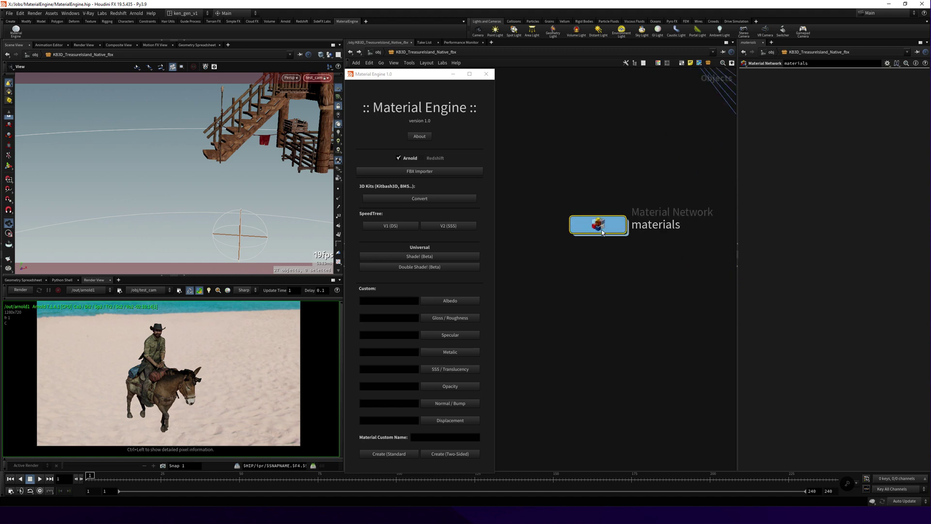
{"action": "middle_click", "coordinate": [603, 232]}
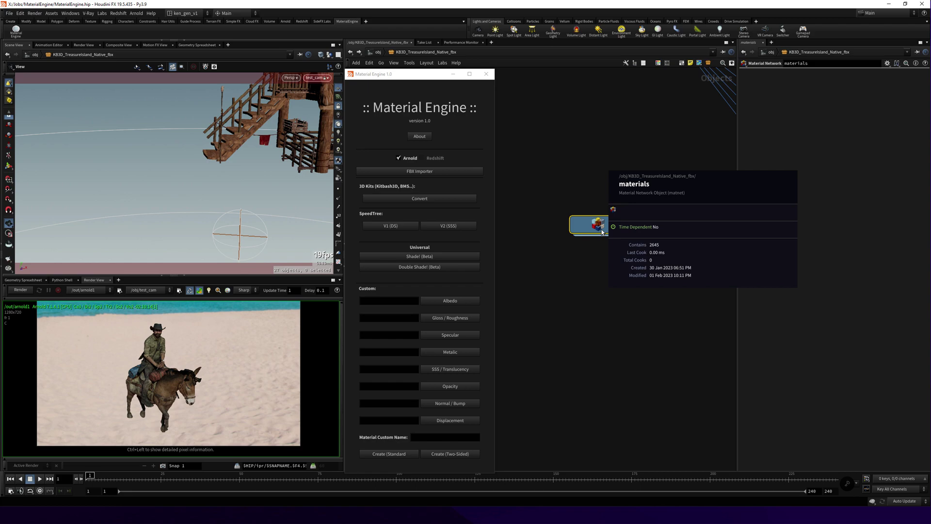
{"action": "double_click", "coordinate": [604, 231]}
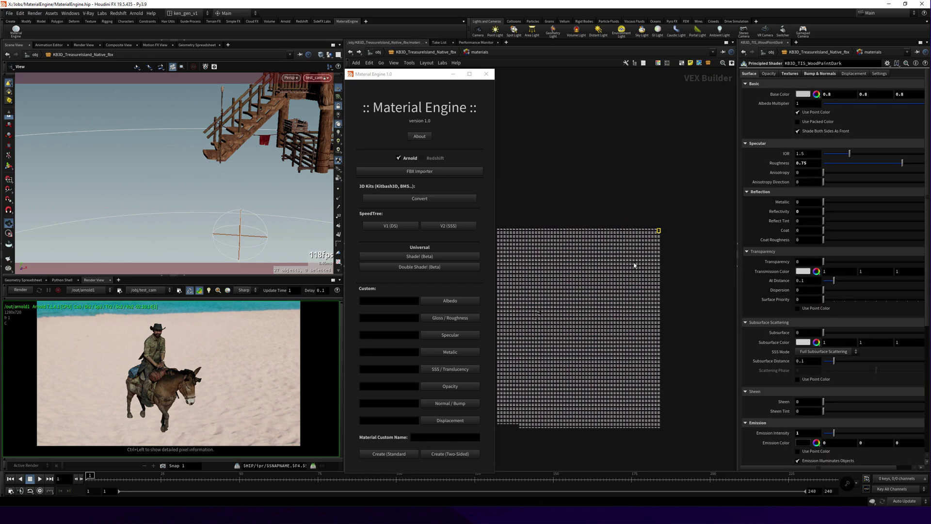
{"action": "scroll", "coordinate": [561, 245], "scroll_direction": "up", "scroll_amount": 2}
{"action": "scroll", "coordinate": [562, 244], "scroll_direction": "up", "scroll_amount": 2}
{"action": "scroll", "coordinate": [561, 240], "scroll_direction": "up", "scroll_amount": 2}
{"action": "scroll", "coordinate": [559, 235], "scroll_direction": "up", "scroll_amount": 2}
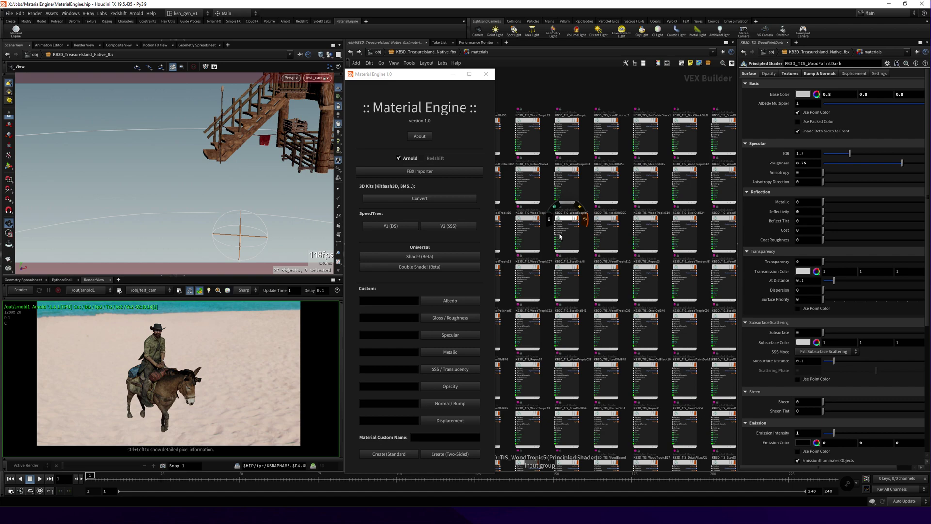
{"action": "scroll", "coordinate": [559, 237], "scroll_direction": "down", "scroll_amount": 3}
{"action": "scroll", "coordinate": [554, 241], "scroll_direction": "down", "scroll_amount": 3}
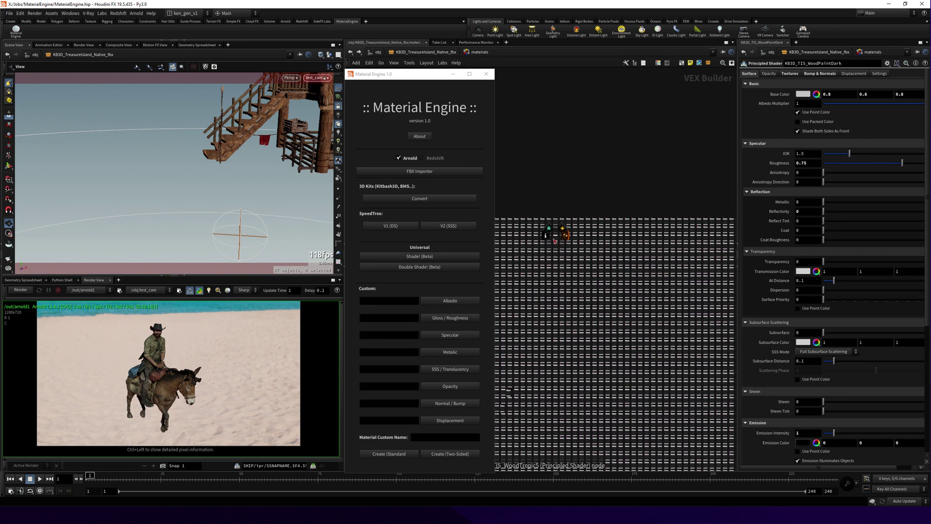
{"action": "scroll", "coordinate": [552, 195], "scroll_direction": "down", "scroll_amount": 2}
{"action": "scroll", "coordinate": [612, 173], "scroll_direction": "down", "scroll_amount": 2}
{"action": "scroll", "coordinate": [595, 240], "scroll_direction": "down", "scroll_amount": 2}
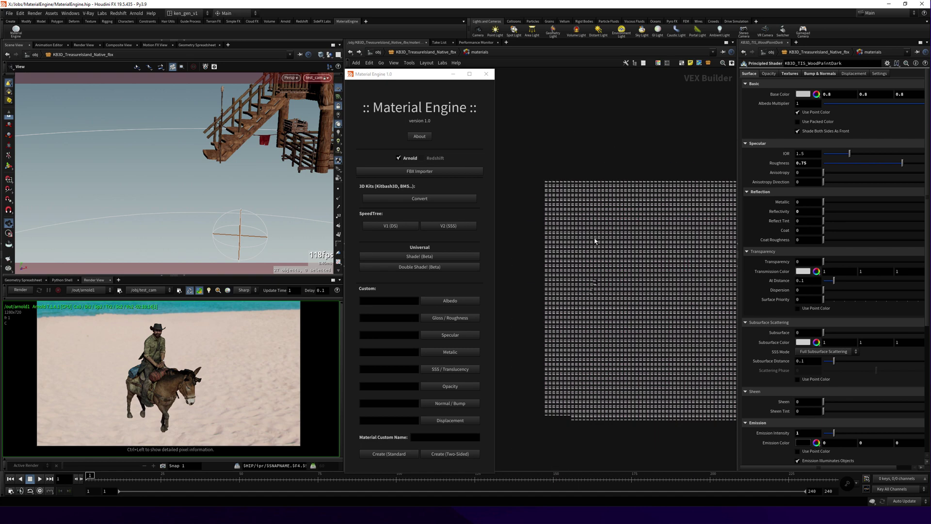
{"action": "mouse_move", "coordinate": [643, 441]}
{"action": "middle_mouse_down"}
{"action": "mouse_move", "coordinate": [586, 436]}
{"action": "mouse_move", "coordinate": [600, 437]}
{"action": "middle_mouse_up"}
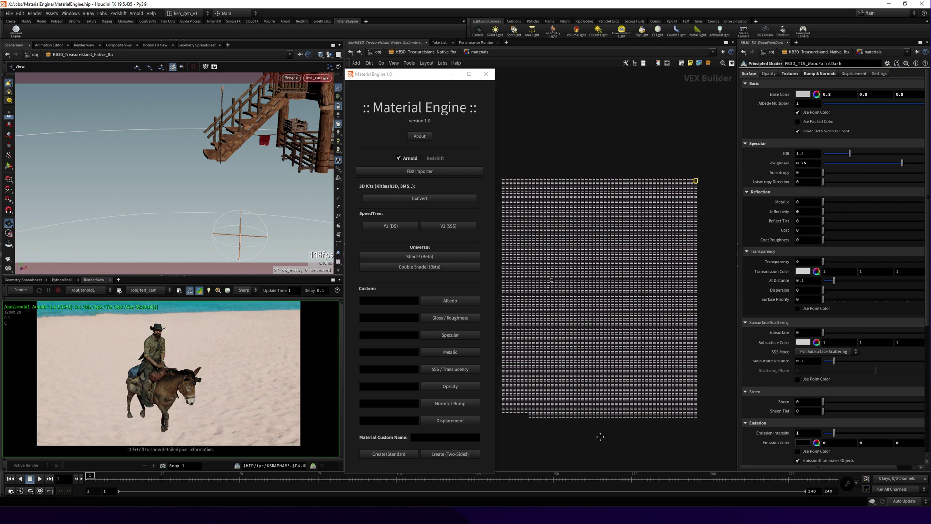
- Select the kit's materials node and start the Material Engine 3D Kits conversion
{"action": "left_click", "coordinate": [429, 52]}
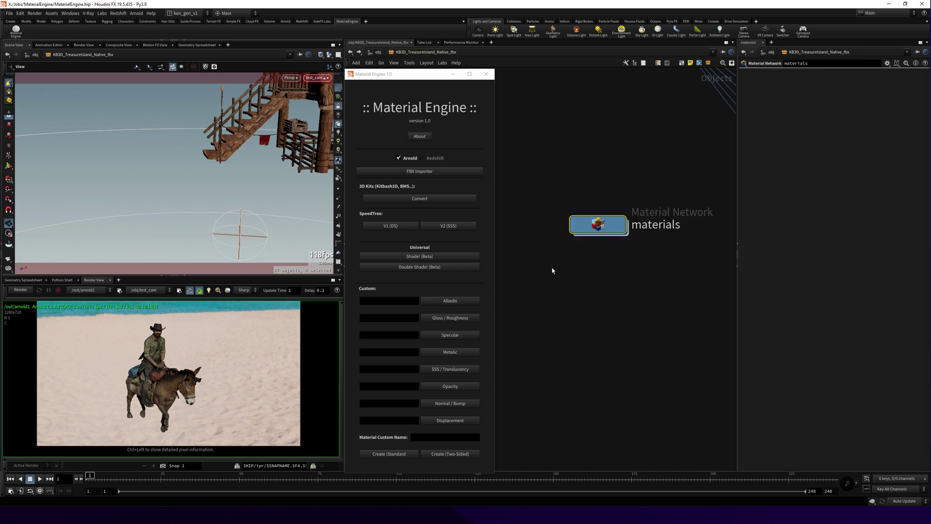
{"action": "left_click_drag", "start_coordinate": [542, 281], "coordinate": [682, 188]}
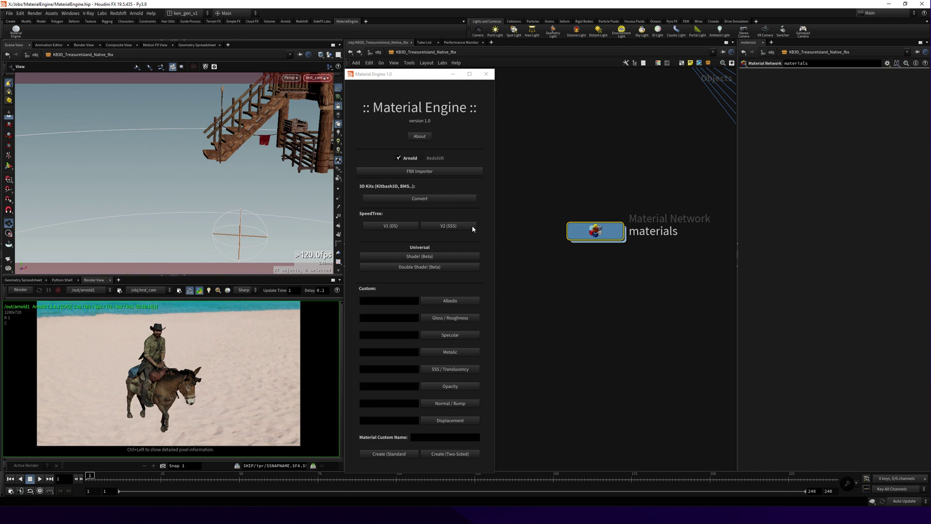
{"action": "left_click", "coordinate": [424, 201]}
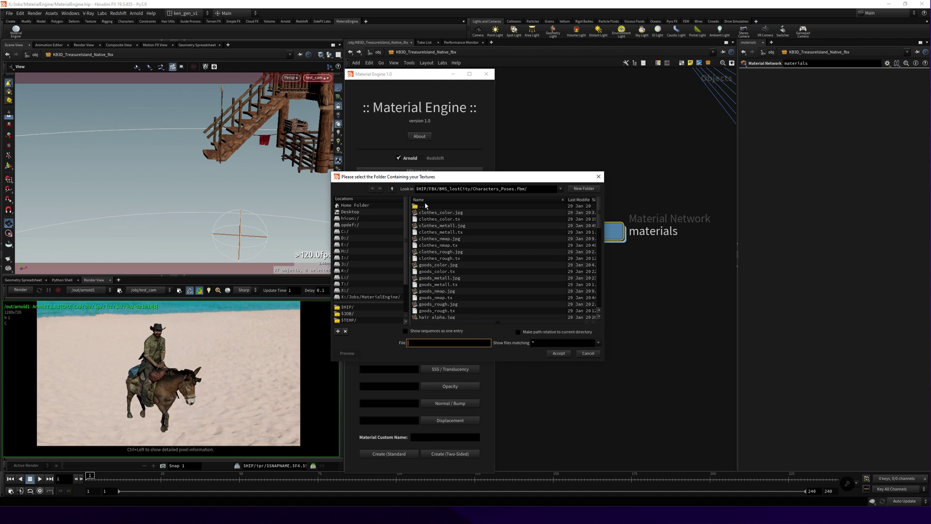
- Point the converter at $HIP/FBX/TREASURE_ISLAND/KB3DTextures and accept to build the Arnold materials
{"action": "left_click", "coordinate": [392, 191]}
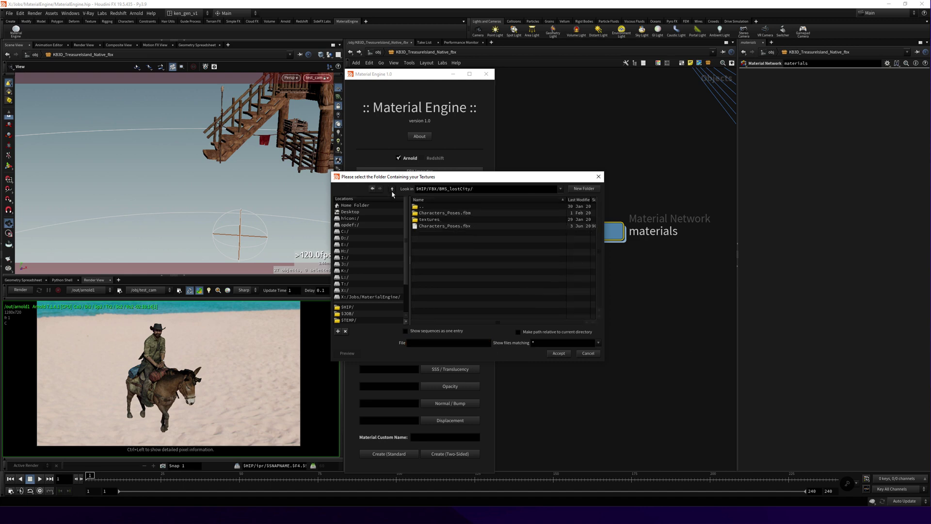
{"action": "left_click", "coordinate": [392, 191]}
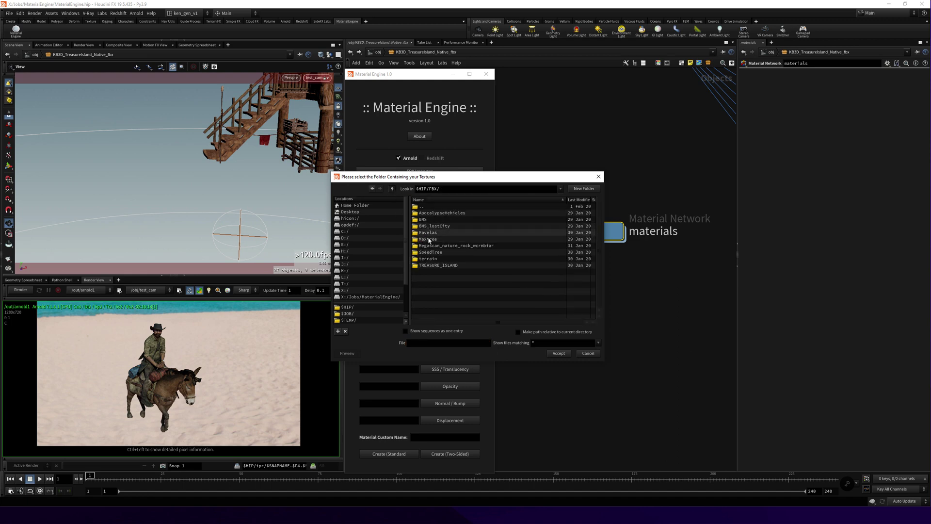
{"action": "double_click", "coordinate": [439, 265]}
{"action": "double_click", "coordinate": [432, 219]}
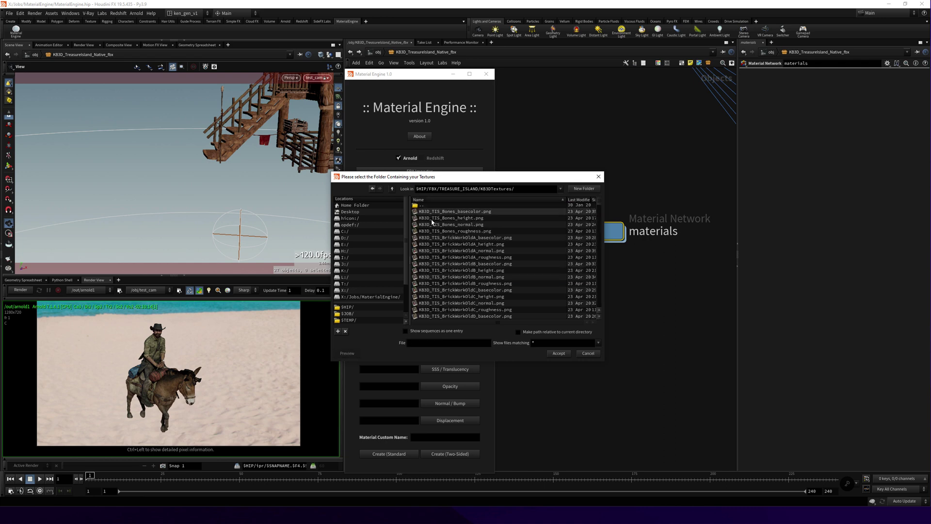
{"action": "left_click", "coordinate": [556, 355]}
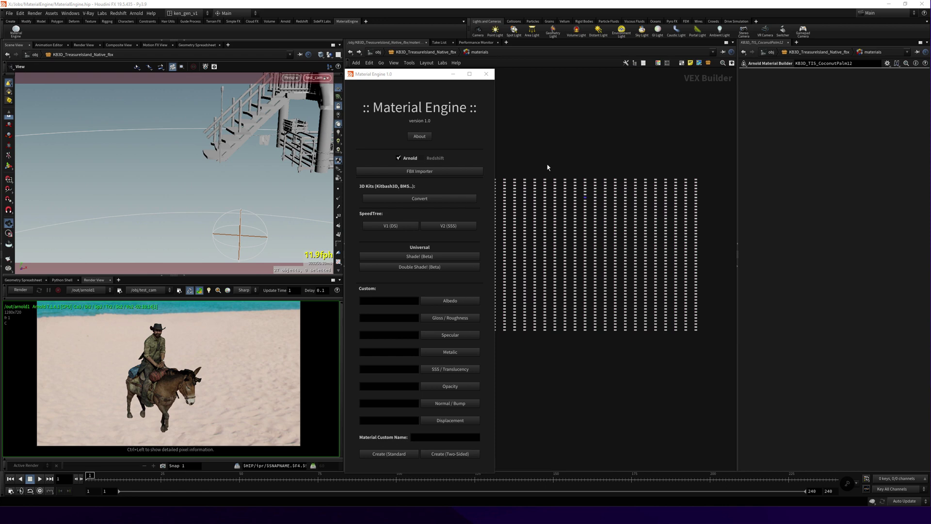
- Pan across the grid of newly converted Arnold material builders
{"action": "middle_click_drag", "start_coordinate": [548, 168], "coordinate": [618, 188]}
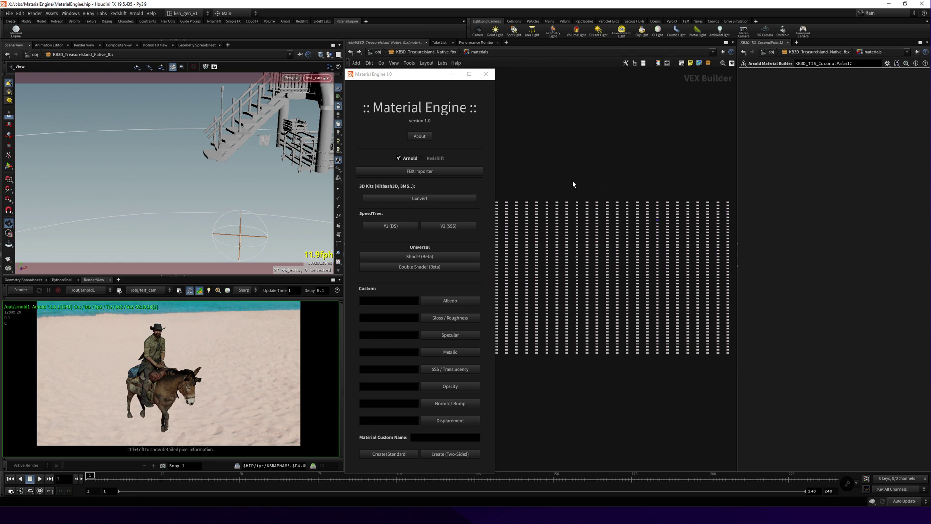
{"action": "middle_click_drag", "start_coordinate": [594, 183], "coordinate": [683, 186]}
{"action": "scroll", "coordinate": [684, 186], "scroll_direction": "down", "scroll_amount": 3}
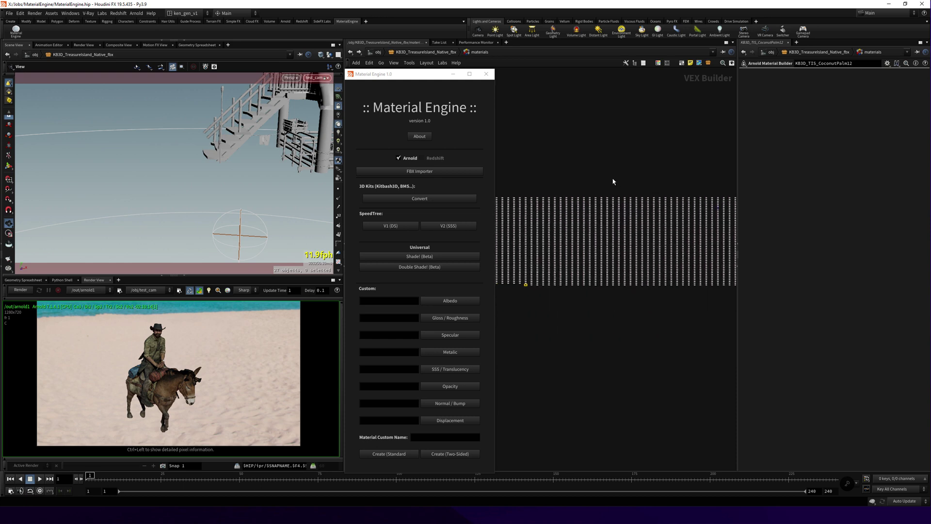
{"action": "middle_click_drag", "start_coordinate": [576, 179], "coordinate": [576, 204]}
{"action": "scroll", "coordinate": [531, 210], "scroll_direction": "up", "scroll_amount": 2}
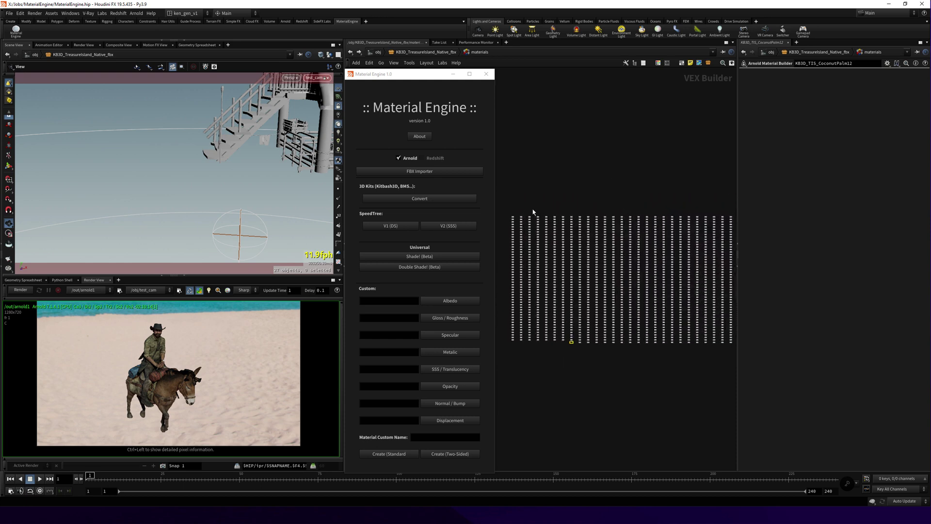
{"action": "scroll", "coordinate": [532, 211], "scroll_direction": "up", "scroll_amount": 2}
{"action": "scroll", "coordinate": [587, 189], "scroll_direction": "up", "scroll_amount": 1}
{"action": "scroll", "coordinate": [587, 188], "scroll_direction": "up", "scroll_amount": 2}
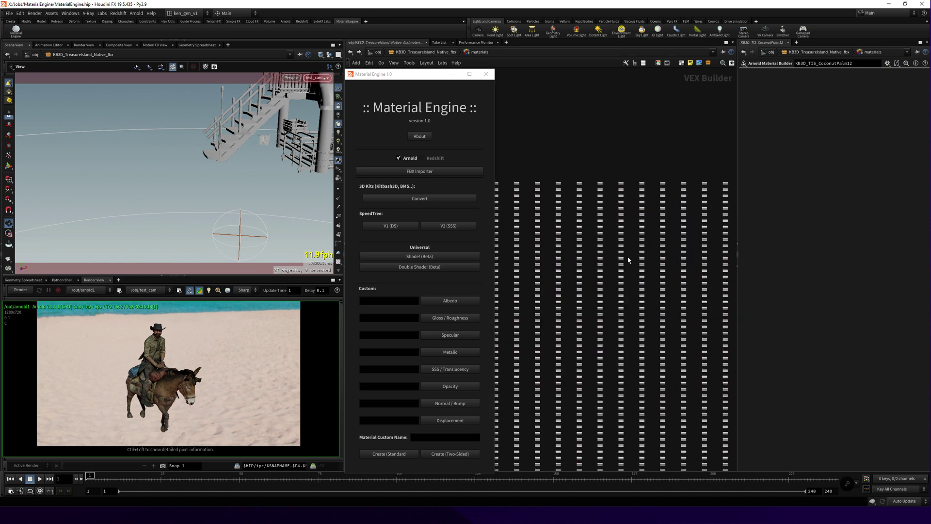
{"action": "scroll", "coordinate": [597, 211], "scroll_direction": "up", "scroll_amount": 2}
{"action": "scroll", "coordinate": [617, 254], "scroll_direction": "up", "scroll_amount": 2}
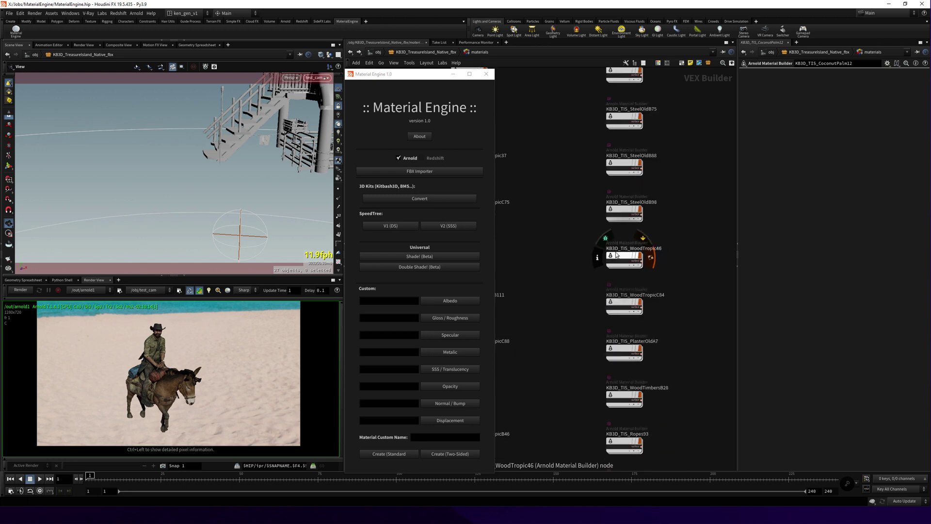
{"action": "scroll", "coordinate": [616, 255], "scroll_direction": "down", "scroll_amount": 2}
{"action": "scroll", "coordinate": [624, 247], "scroll_direction": "down", "scroll_amount": 2}
{"action": "scroll", "coordinate": [681, 255], "scroll_direction": "down", "scroll_amount": 1}
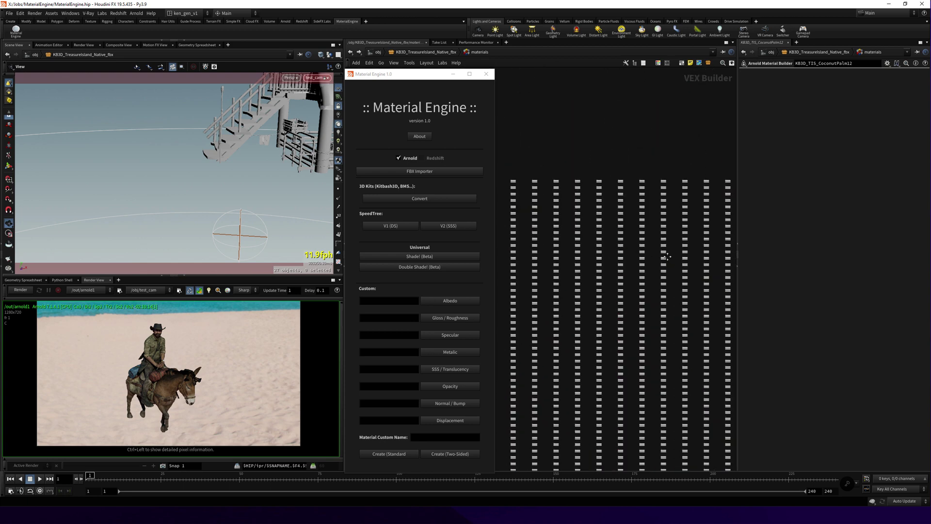
{"action": "middle_click_drag", "start_coordinate": [681, 254], "coordinate": [644, 220]}
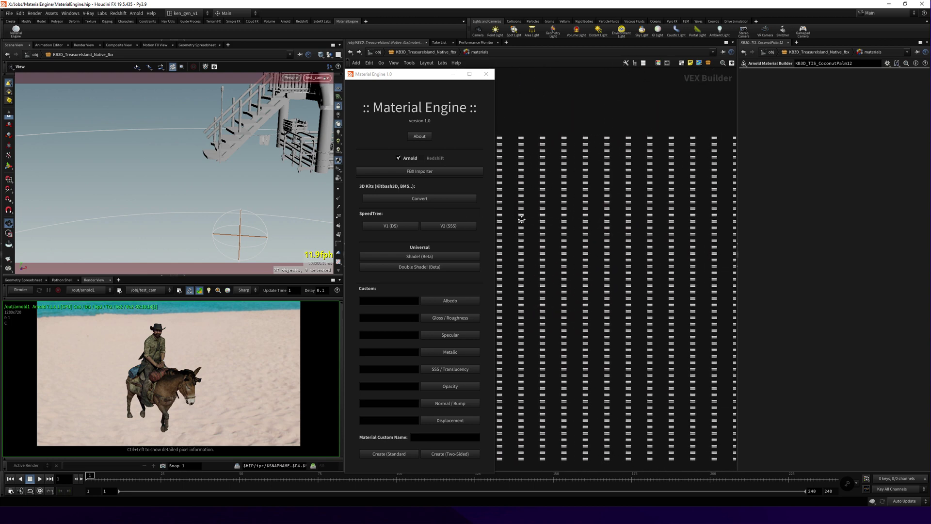
{"action": "scroll", "coordinate": [624, 236], "scroll_direction": "down", "scroll_amount": 2}
{"action": "scroll", "coordinate": [677, 218], "scroll_direction": "down", "scroll_amount": 1}
{"action": "scroll", "coordinate": [677, 211], "scroll_direction": "up", "scroll_amount": 3}
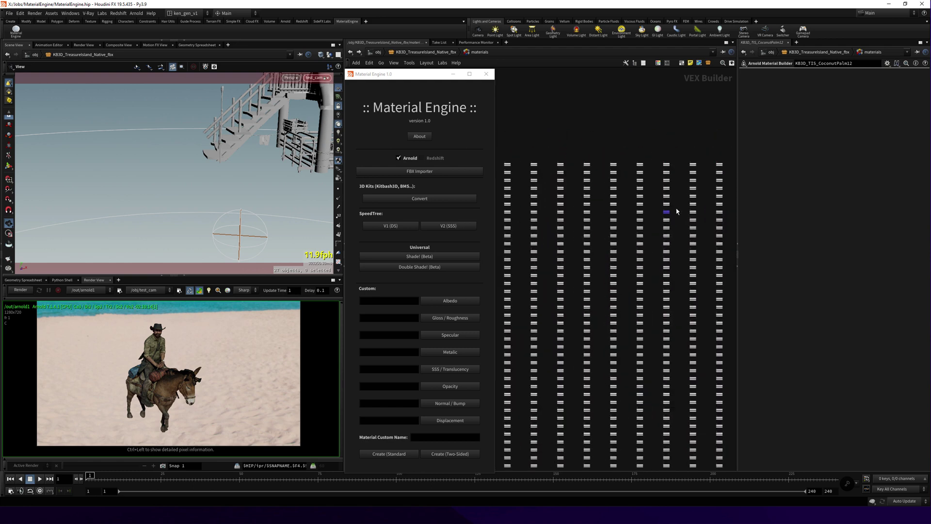
{"action": "scroll", "coordinate": [672, 214], "scroll_direction": "up", "scroll_amount": 3}
{"action": "scroll", "coordinate": [669, 214], "scroll_direction": "up", "scroll_amount": 2}
{"action": "scroll", "coordinate": [669, 216], "scroll_direction": "up", "scroll_amount": 2}
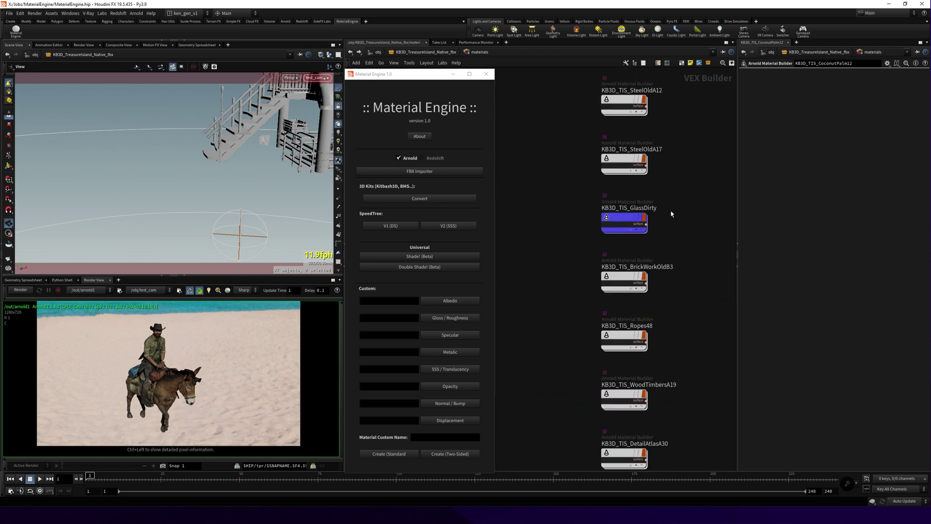
- Briefly select KB3D_TIS_GlassDirty, deselect it, and return up to the kit's network
{"action": "left_click_drag", "start_coordinate": [678, 201], "coordinate": [574, 242]}
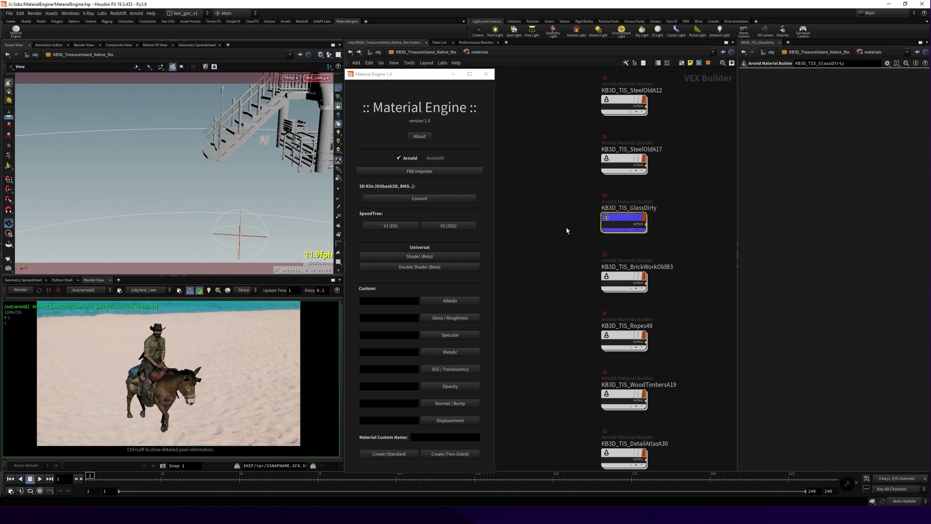
{"action": "left_click", "coordinate": [567, 231]}
{"action": "left_click", "coordinate": [440, 53]}
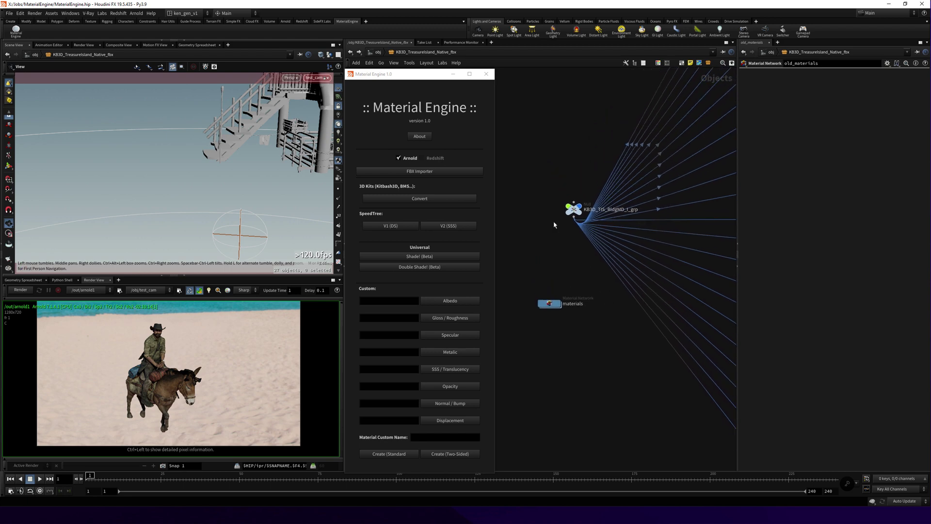
{"action": "scroll", "coordinate": [553, 226], "scroll_direction": "down", "scroll_amount": 3}
{"action": "scroll", "coordinate": [553, 226], "scroll_direction": "up", "scroll_amount": 2}
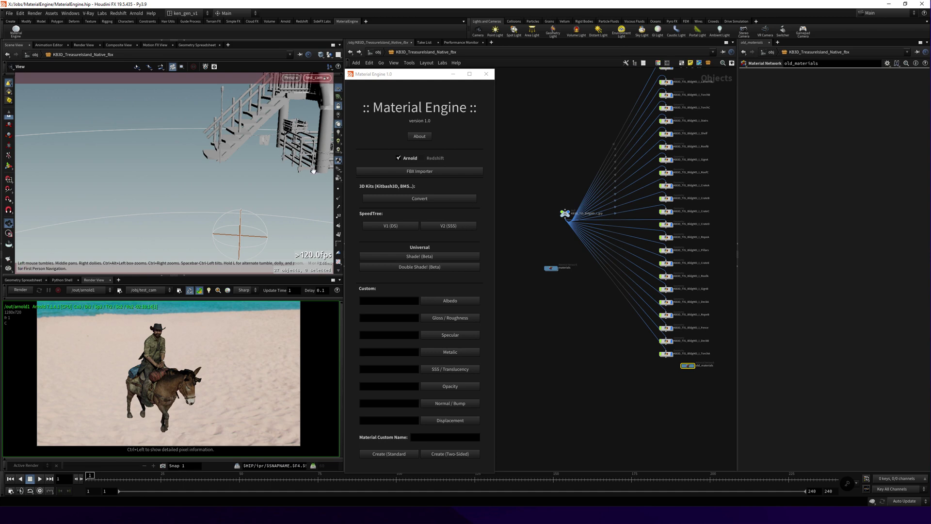
- Orbit the viewport so the Arnold IPR frames the thatched stilt hut with its textures
{"action": "mouse_move", "coordinate": [314, 170]}
{"action": "left_mouse_down"}
{"action": "mouse_move", "coordinate": [197, 215]}
{"action": "mouse_move", "coordinate": [253, 183]}
{"action": "mouse_move", "coordinate": [202, 197]}
{"action": "mouse_move", "coordinate": [62, 269]}
{"action": "left_mouse_up"}
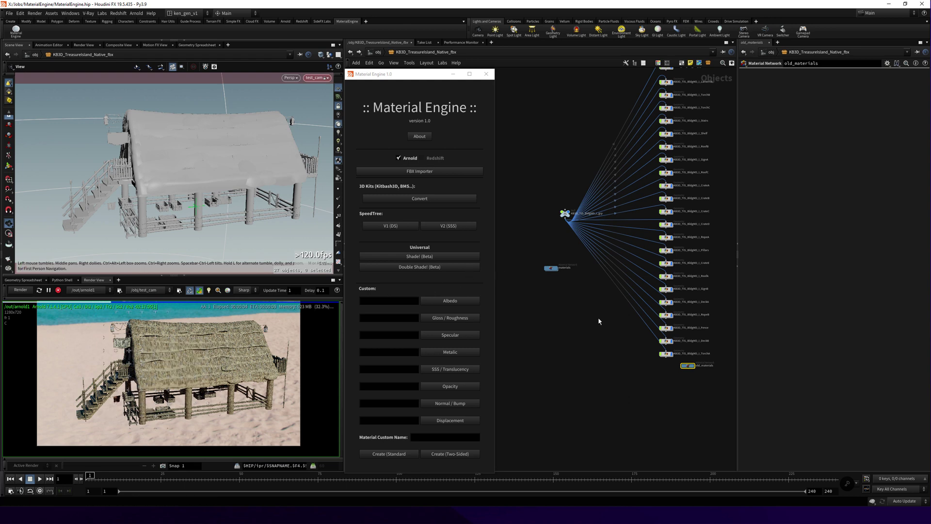
- Move old_materials beside the materials network, check its Principled Shaders, and frame both networks
{"action": "left_click_drag", "start_coordinate": [688, 365], "coordinate": [551, 286]}
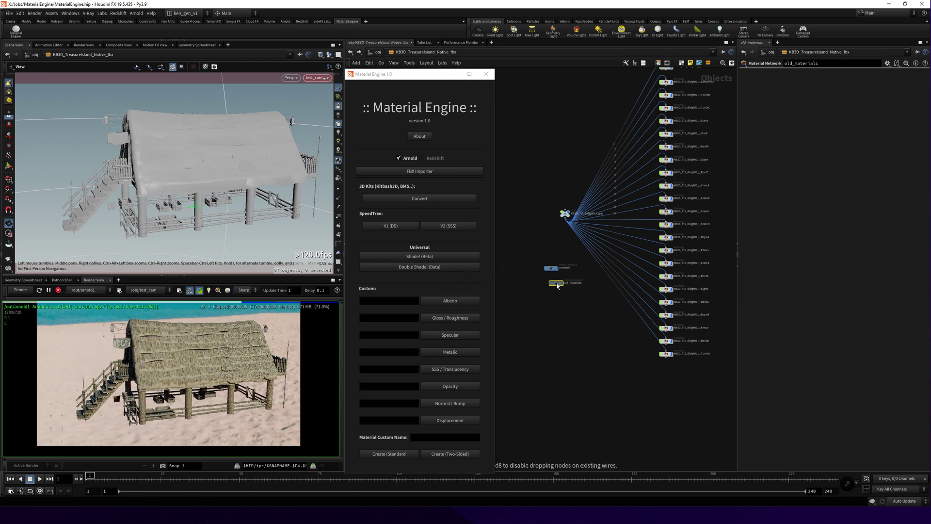
{"action": "scroll", "coordinate": [551, 285], "scroll_direction": "up", "scroll_amount": 2}
{"action": "scroll", "coordinate": [549, 285], "scroll_direction": "up", "scroll_amount": 2}
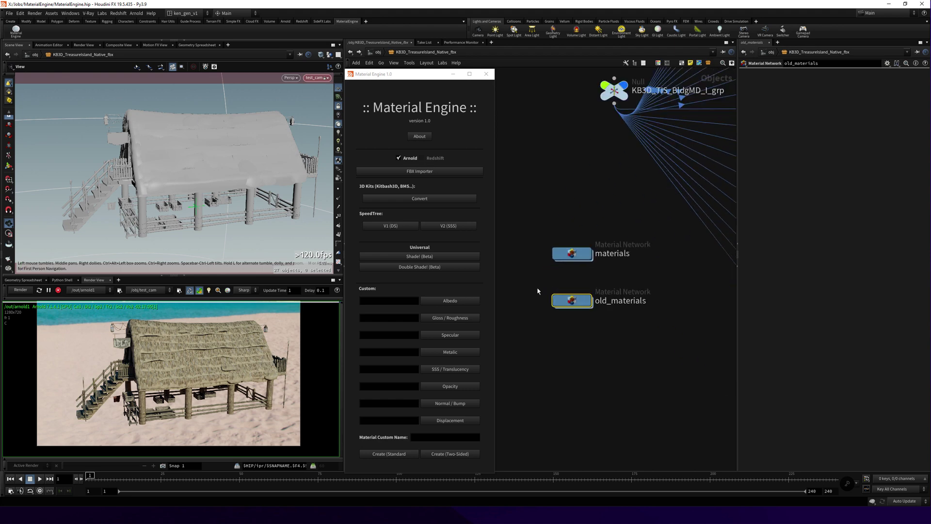
{"action": "scroll", "coordinate": [538, 286], "scroll_direction": "up", "scroll_amount": 1}
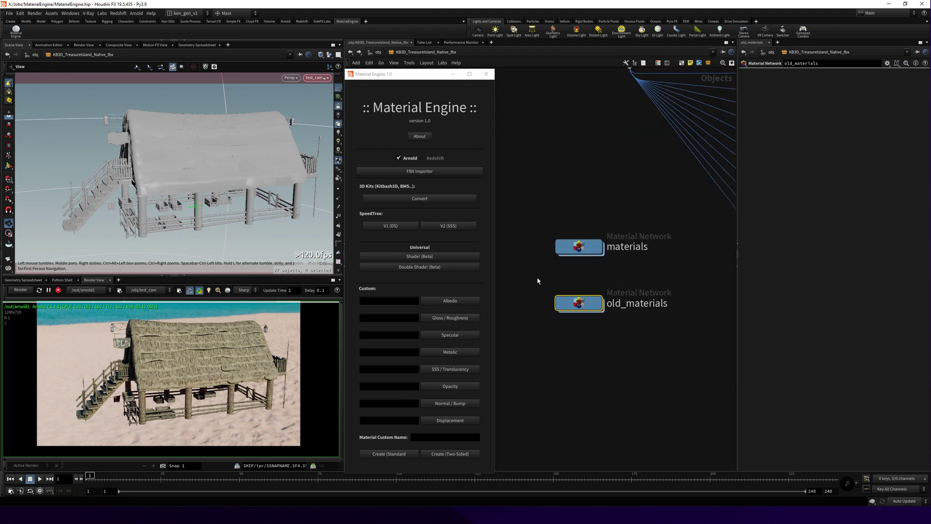
{"action": "double_click", "coordinate": [568, 305]}
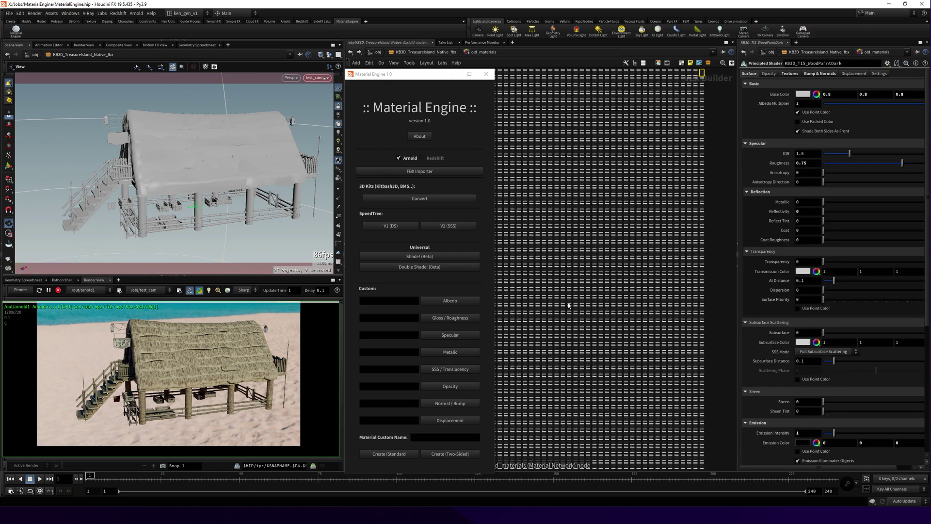
{"action": "scroll", "coordinate": [556, 212], "scroll_direction": "up", "scroll_amount": 2}
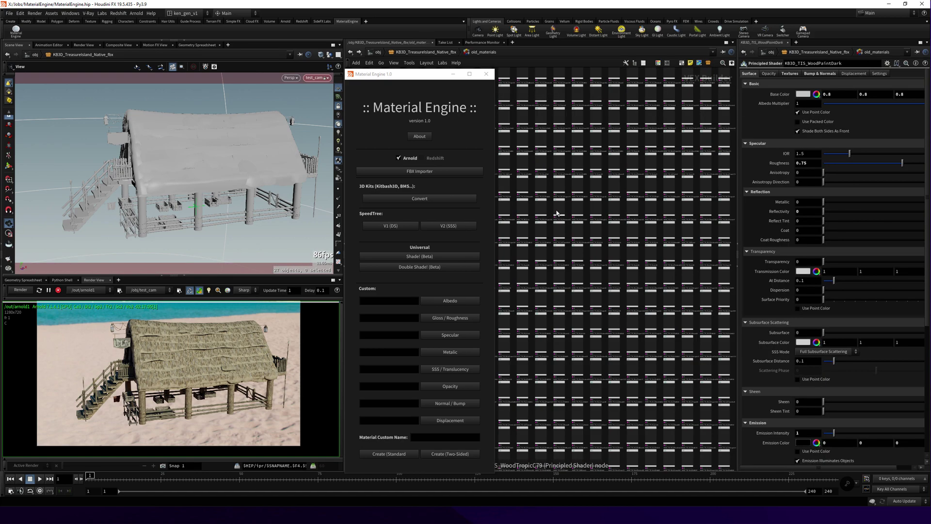
{"action": "scroll", "coordinate": [539, 200], "scroll_direction": "up", "scroll_amount": 3}
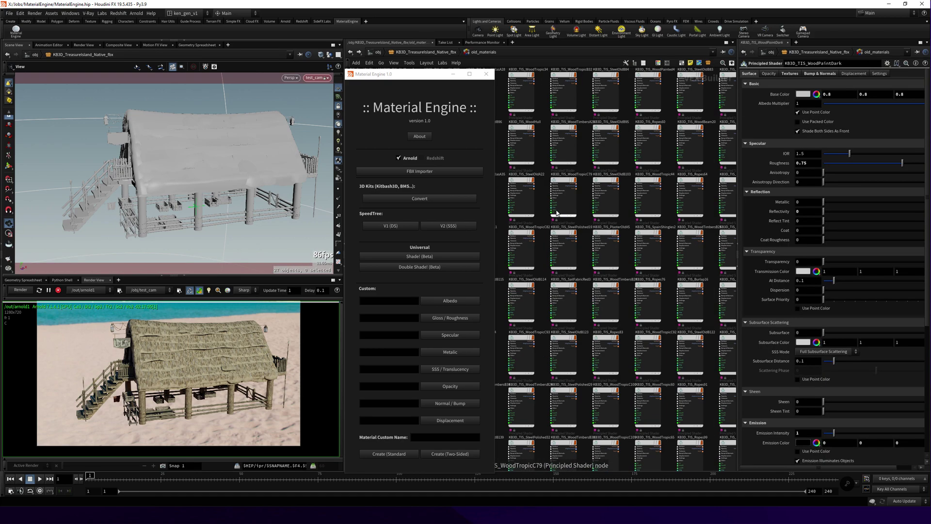
{"action": "left_click", "coordinate": [447, 53]}
{"action": "middle_click_drag", "start_coordinate": [552, 184], "coordinate": [578, 245]}
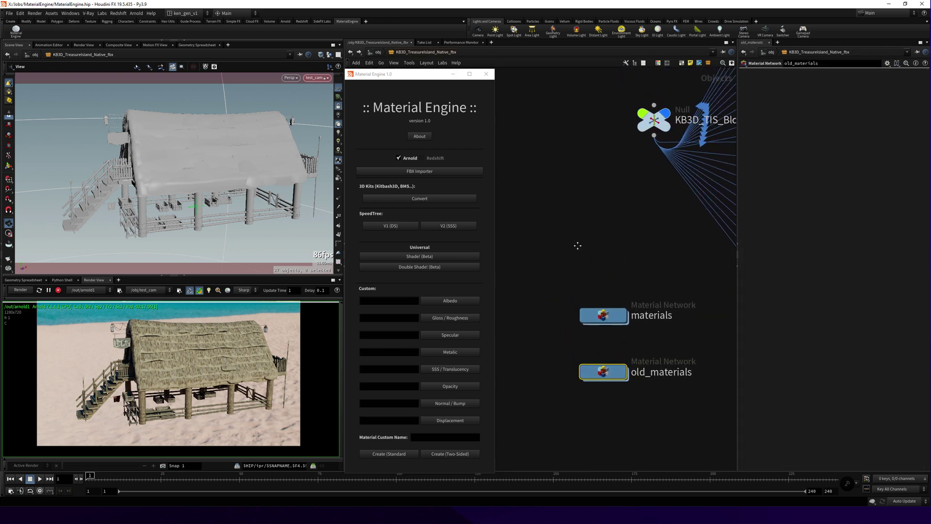